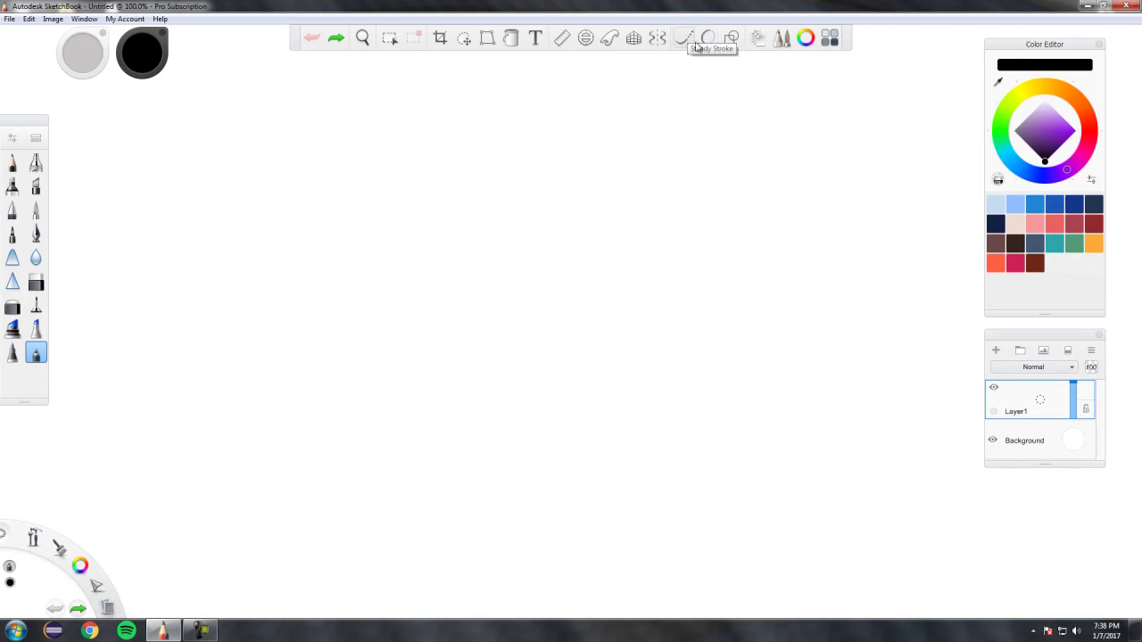
# Turn on Predictive Stroke smoothing, keeping its strength at 5
pyautogui.click(706, 38)
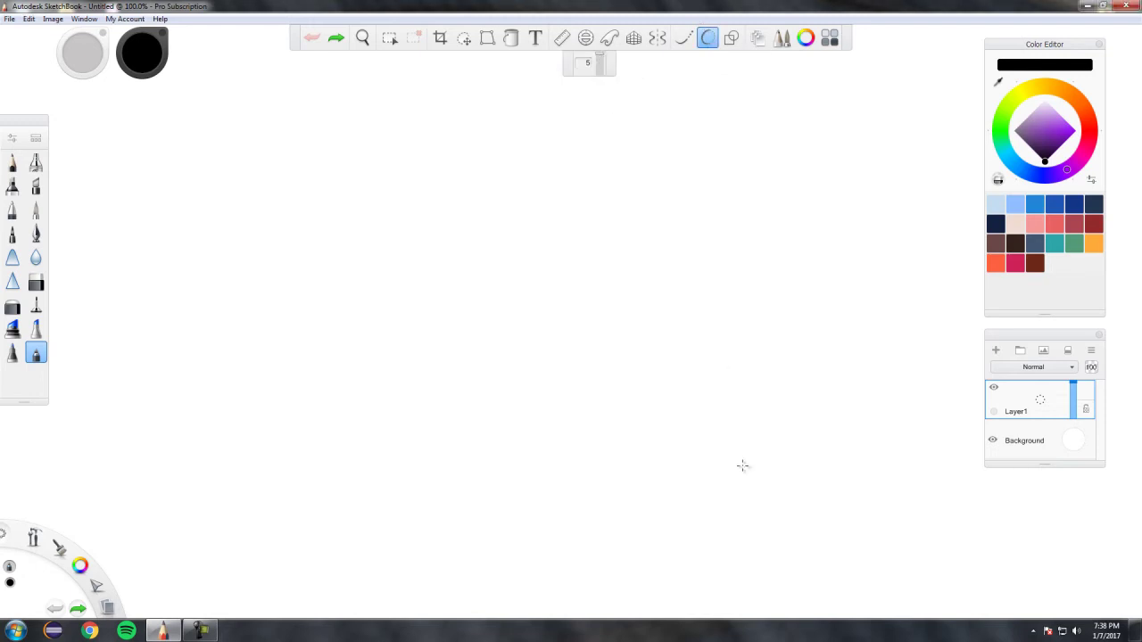
# Test Steady Stroke with a swooping curve, then switch smoothing off and undo the curve
pyautogui.click(686, 37)
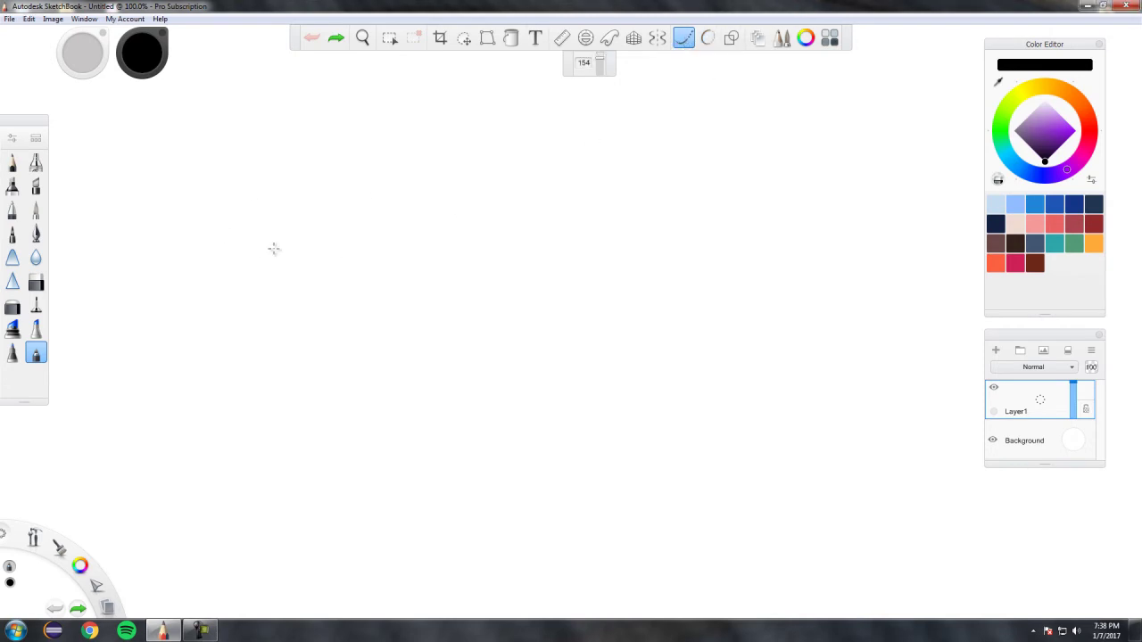
pyautogui.moveTo(353, 209)
pyautogui.mouseDown()
pyautogui.moveTo(435, 167)
pyautogui.moveTo(500, 176)
pyautogui.moveTo(710, 331)
pyautogui.moveTo(799, 351)
pyautogui.moveTo(908, 321)
pyautogui.moveTo(940, 267)
pyautogui.moveTo(920, 205)
pyautogui.moveTo(874, 168)
pyautogui.moveTo(806, 147)
pyautogui.moveTo(398, 124)
pyautogui.moveTo(280, 136)
pyautogui.mouseUp()
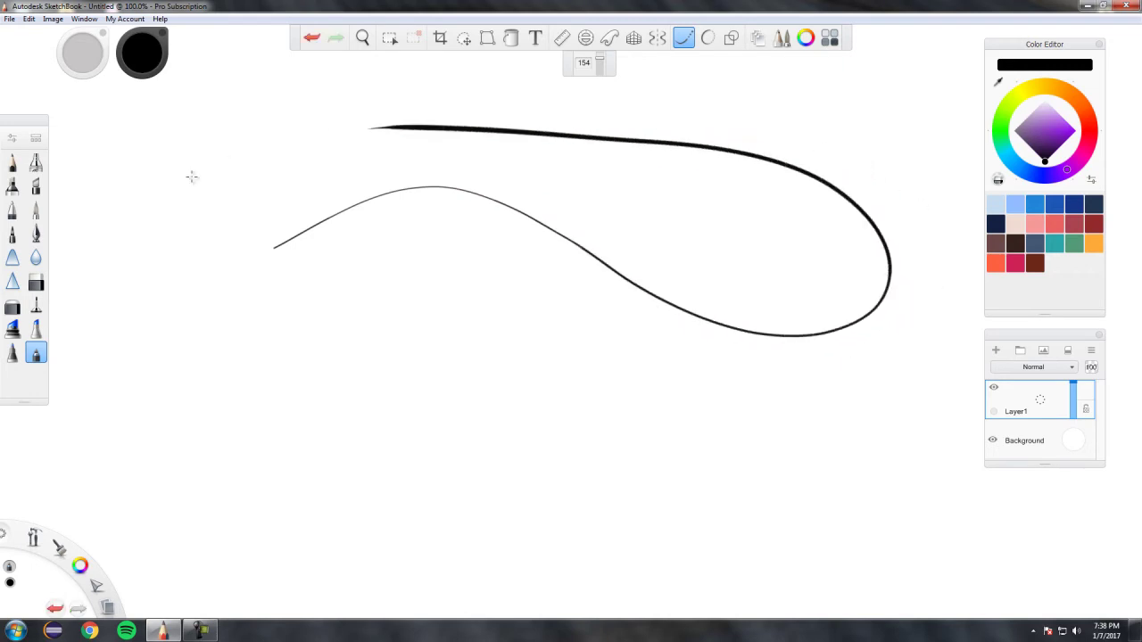
pyautogui.click(682, 39)
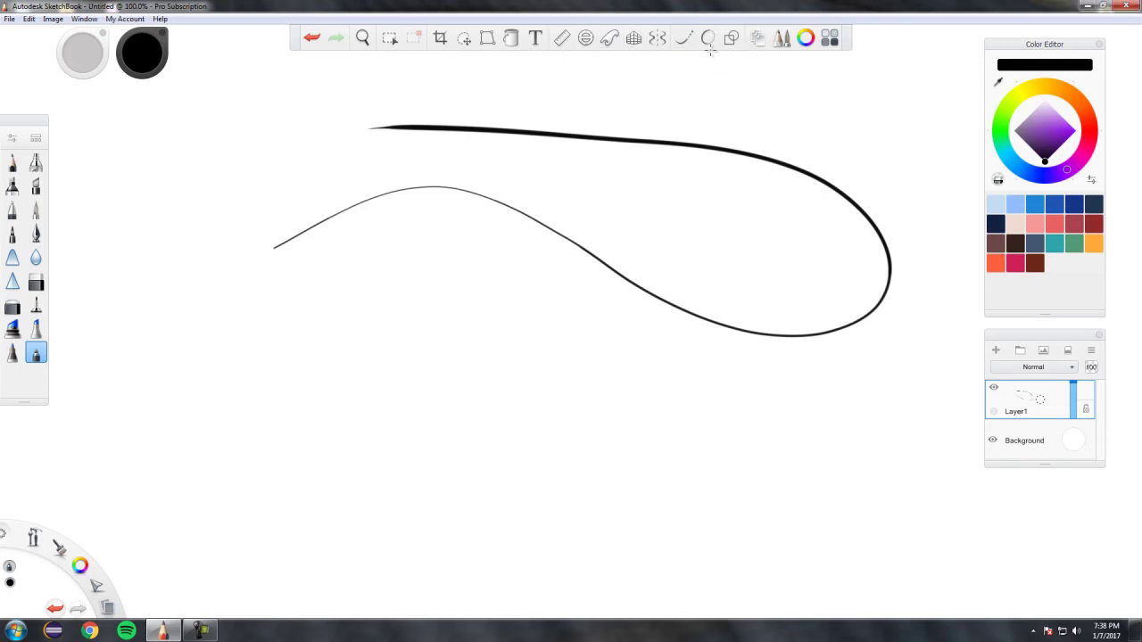
pyautogui.click(312, 39)
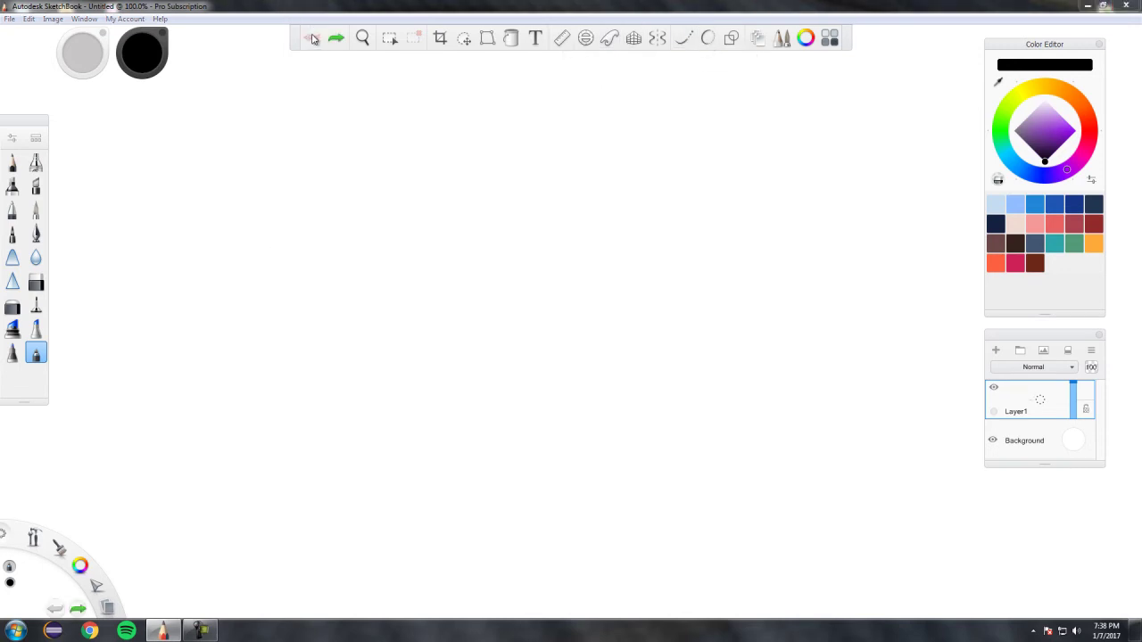
# With Predictive Stroke back on, draw two diagonal test lines and an ellipse around them
pyautogui.click(709, 37)
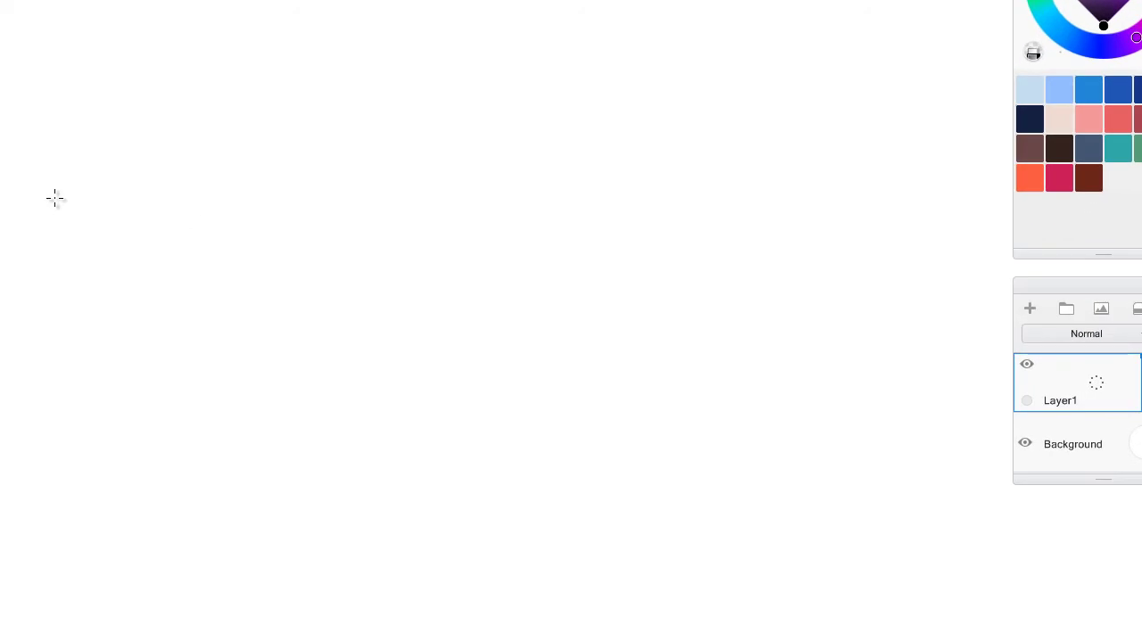
pyautogui.moveTo(65, 198); pyautogui.dragTo(440, 53)
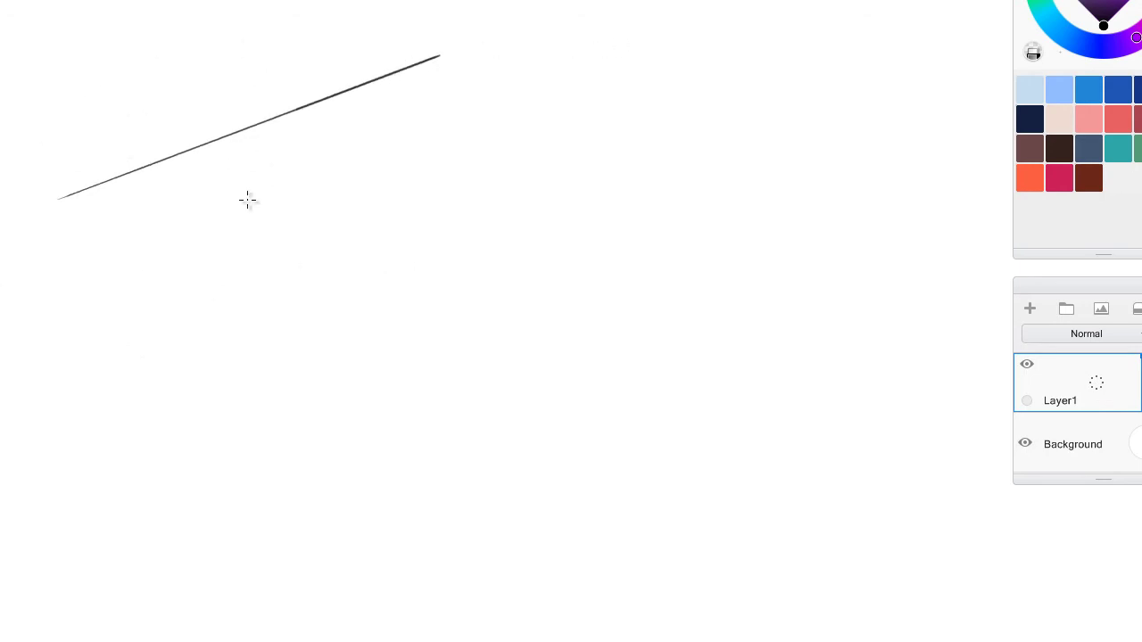
pyautogui.moveTo(93, 254); pyautogui.dragTo(508, 97)
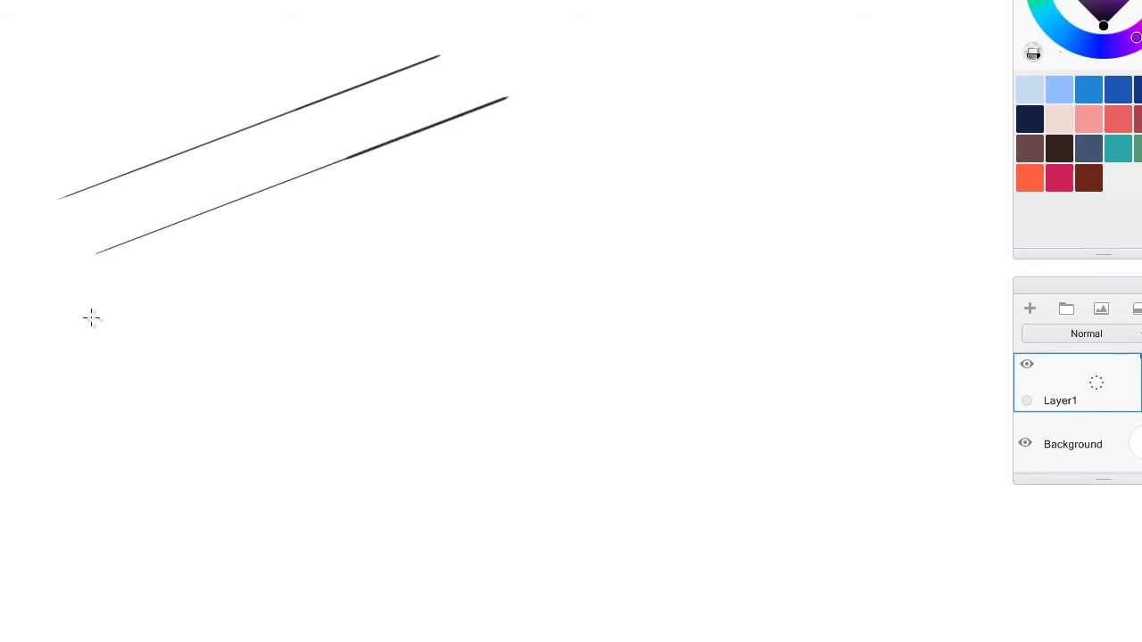
pyautogui.moveTo(94, 318)
pyautogui.mouseDown()
pyautogui.moveTo(164, 349)
pyautogui.moveTo(343, 358)
pyautogui.mouseUp()
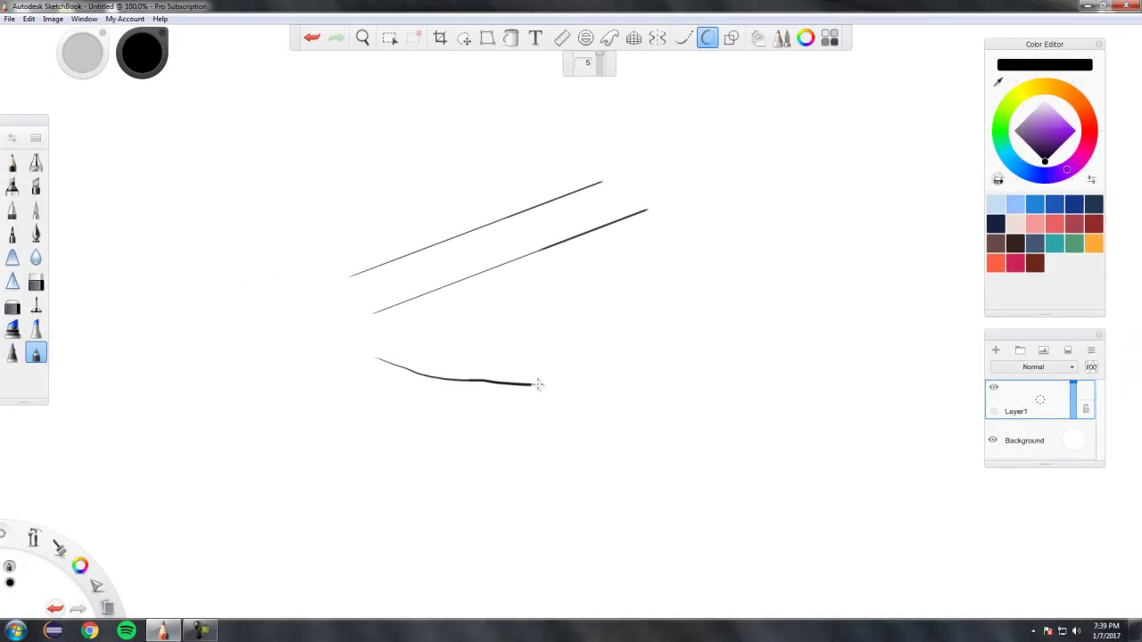
pyautogui.moveTo(538, 384)
pyautogui.mouseDown()
pyautogui.moveTo(641, 361)
pyautogui.moveTo(748, 296)
pyautogui.moveTo(769, 273)
pyautogui.moveTo(780, 226)
pyautogui.moveTo(757, 153)
pyautogui.moveTo(702, 117)
pyautogui.moveTo(550, 100)
pyautogui.moveTo(377, 133)
pyautogui.moveTo(316, 163)
pyautogui.mouseUp()
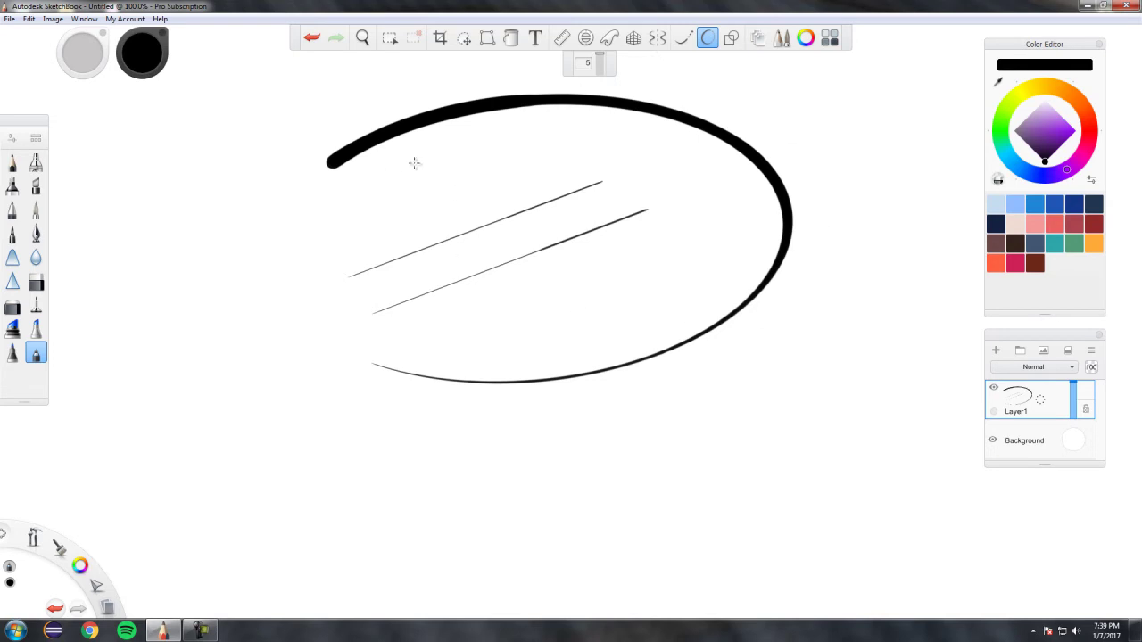
# Undo the ellipse and both test lines to clear the canvas
pyautogui.click(312, 38)
pyautogui.click(312, 39)
pyautogui.click(314, 39)
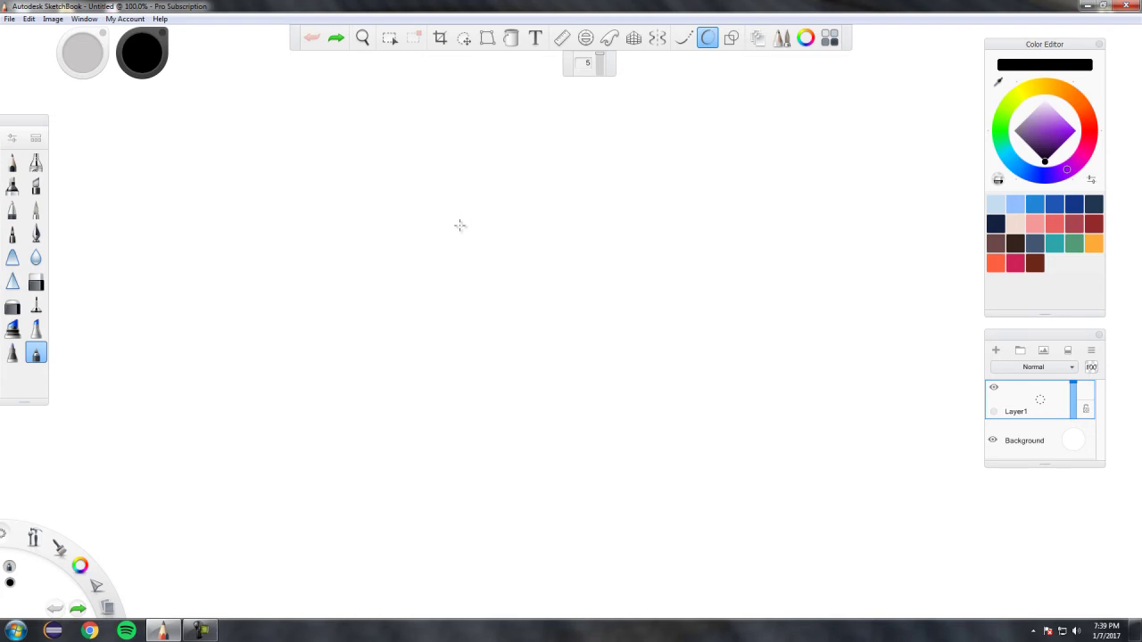
pyautogui.moveTo(462, 229)
pyautogui.mouseDown()
pyautogui.moveTo(488, 248)
pyautogui.moveTo(522, 237)
pyautogui.moveTo(532, 215)
pyautogui.moveTo(507, 180)
pyautogui.moveTo(483, 180)
pyautogui.moveTo(463, 229)
pyautogui.mouseUp()
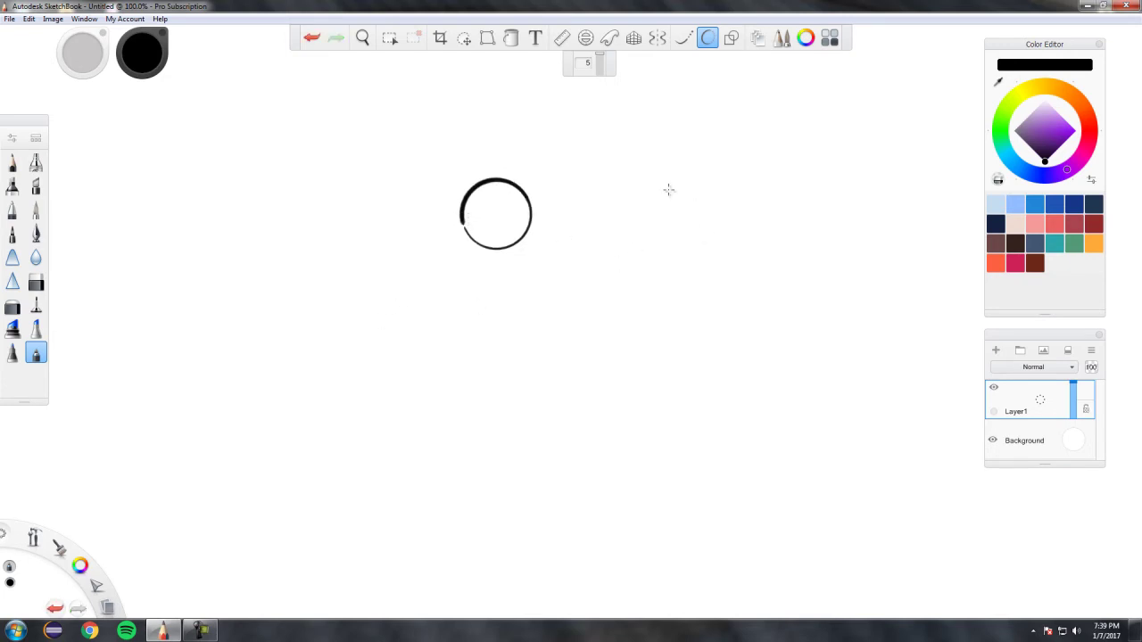
pyautogui.moveTo(600, 218)
pyautogui.mouseDown()
pyautogui.moveTo(640, 239)
pyautogui.moveTo(660, 214)
pyautogui.moveTo(640, 181)
pyautogui.moveTo(609, 189)
pyautogui.moveTo(604, 223)
pyautogui.mouseUp()
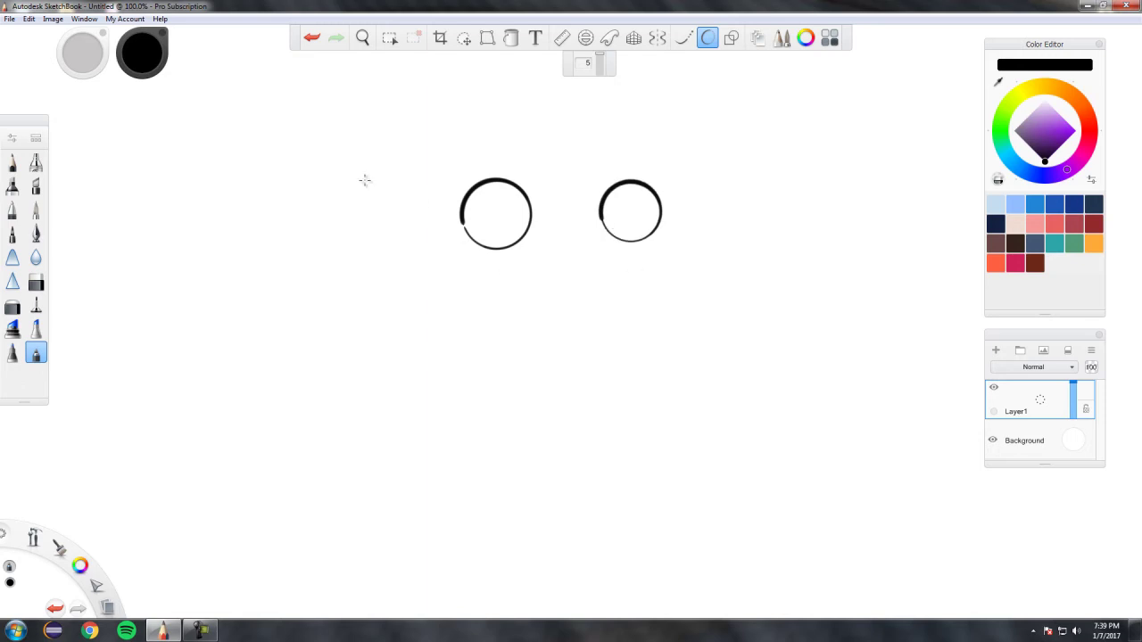
pyautogui.moveTo(378, 166)
pyautogui.mouseDown()
pyautogui.moveTo(412, 196)
pyautogui.moveTo(442, 176)
pyautogui.moveTo(431, 142)
pyautogui.moveTo(409, 135)
pyautogui.moveTo(393, 172)
pyautogui.mouseUp()
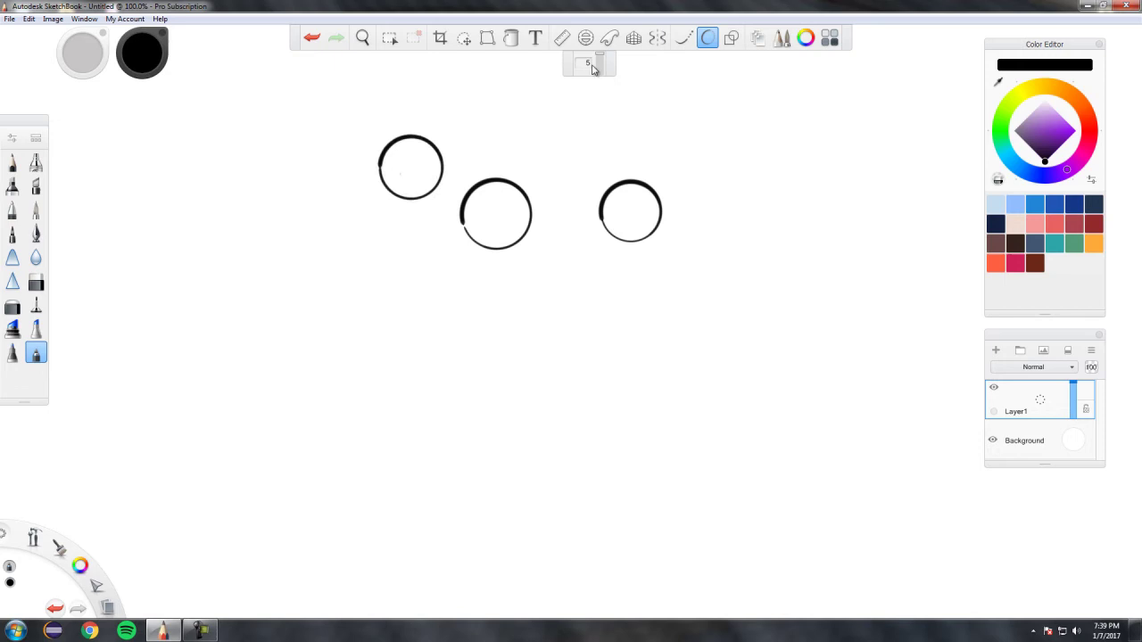
pyautogui.moveTo(593, 70); pyautogui.dragTo(599, 56)
pyautogui.moveTo(323, 245)
pyautogui.mouseDown()
pyautogui.moveTo(345, 268)
pyautogui.moveTo(367, 263)
pyautogui.moveTo(376, 239)
pyautogui.moveTo(349, 213)
pyautogui.moveTo(328, 251)
pyautogui.mouseUp()
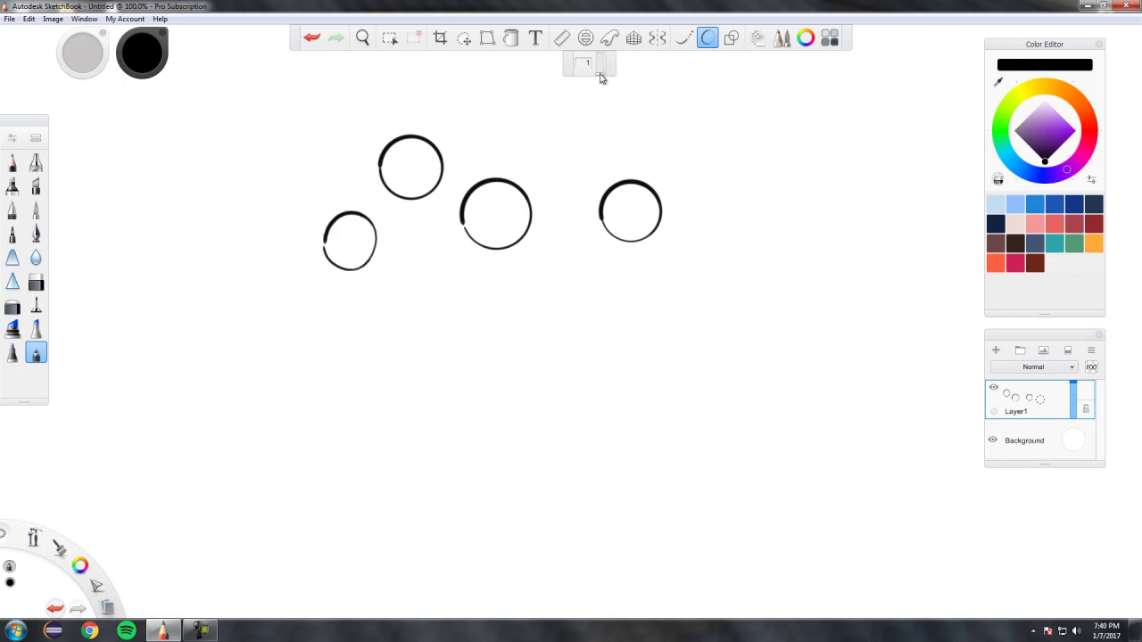
pyautogui.moveTo(600, 78); pyautogui.dragTo(600, 51)
pyautogui.moveTo(464, 380)
pyautogui.mouseDown()
pyautogui.moveTo(503, 408)
pyautogui.moveTo(549, 409)
pyautogui.moveTo(592, 386)
pyautogui.moveTo(599, 346)
pyautogui.moveTo(586, 286)
pyautogui.moveTo(538, 264)
pyautogui.moveTo(493, 279)
pyautogui.moveTo(458, 330)
pyautogui.moveTo(464, 382)
pyautogui.mouseUp()
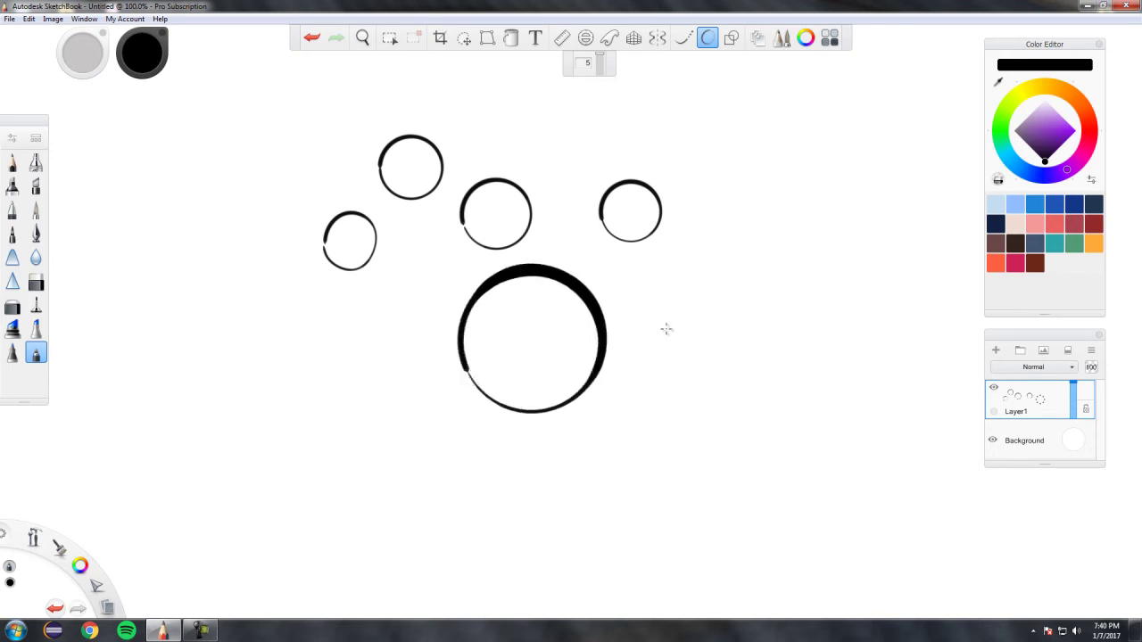
pyautogui.moveTo(648, 313)
pyautogui.mouseDown()
pyautogui.moveTo(677, 339)
pyautogui.moveTo(704, 332)
pyautogui.moveTo(716, 286)
pyautogui.moveTo(682, 263)
pyautogui.moveTo(660, 267)
pyautogui.moveTo(648, 318)
pyautogui.mouseUp()
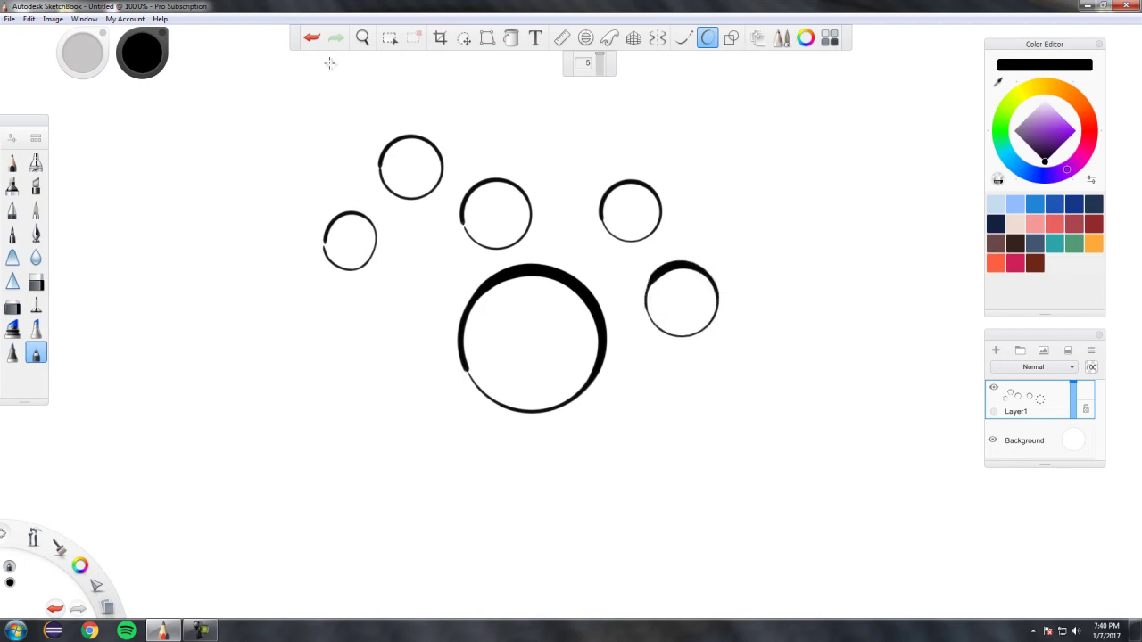
pyautogui.click(313, 39)
pyautogui.click(311, 40)
pyautogui.click(310, 39)
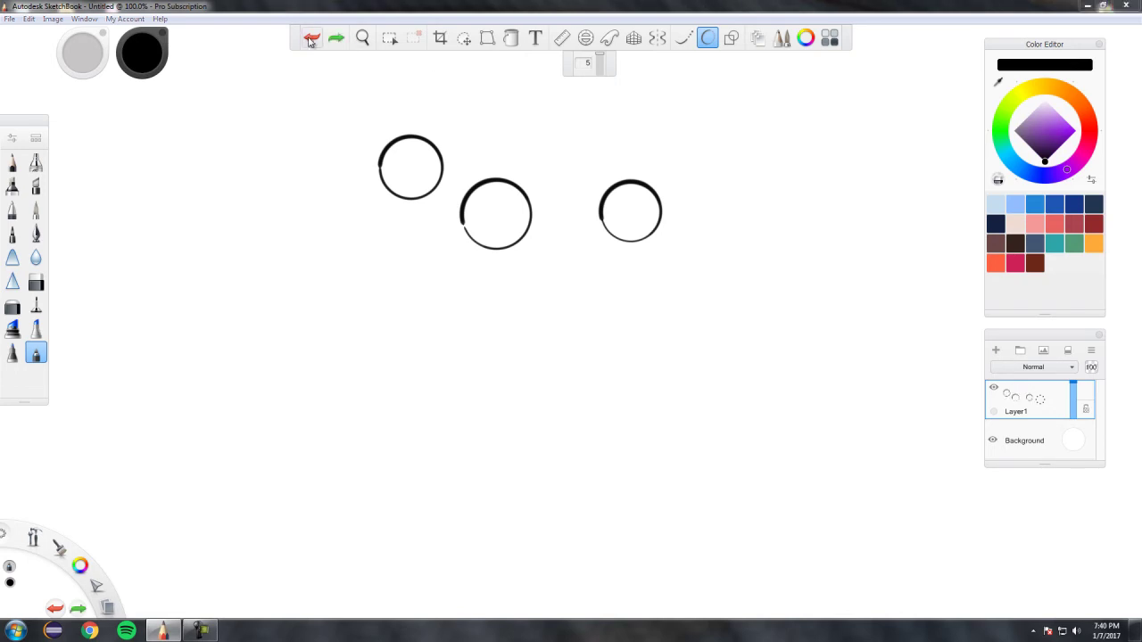
pyautogui.click(310, 43)
pyautogui.click(309, 43)
pyautogui.click(312, 41)
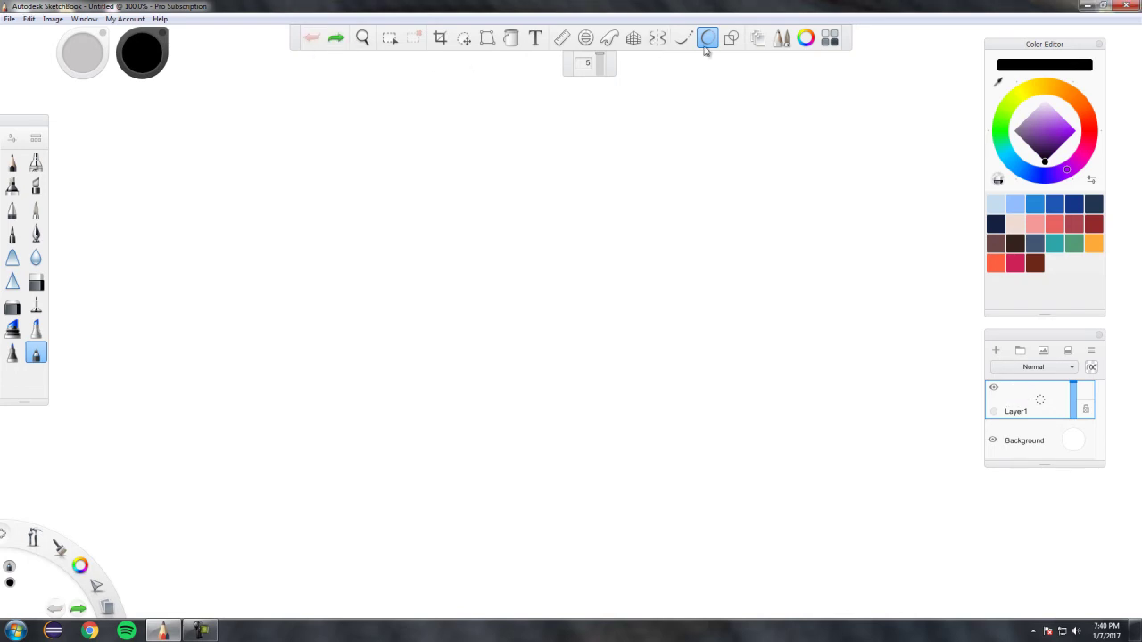
# Enable radial symmetry and draw a black 16-arm spiral, undoing a first purple attempt
pyautogui.click(658, 41)
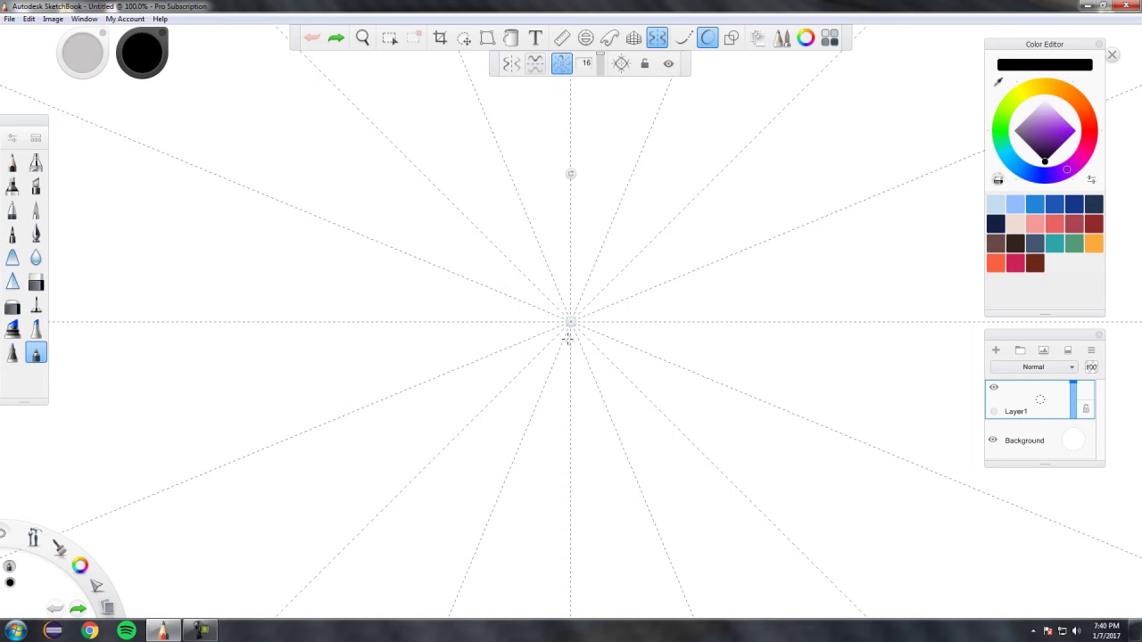
pyautogui.moveTo(569, 348)
pyautogui.mouseDown()
pyautogui.moveTo(595, 369)
pyautogui.moveTo(631, 373)
pyautogui.moveTo(718, 337)
pyautogui.moveTo(805, 257)
pyautogui.moveTo(890, 243)
pyautogui.mouseUp()
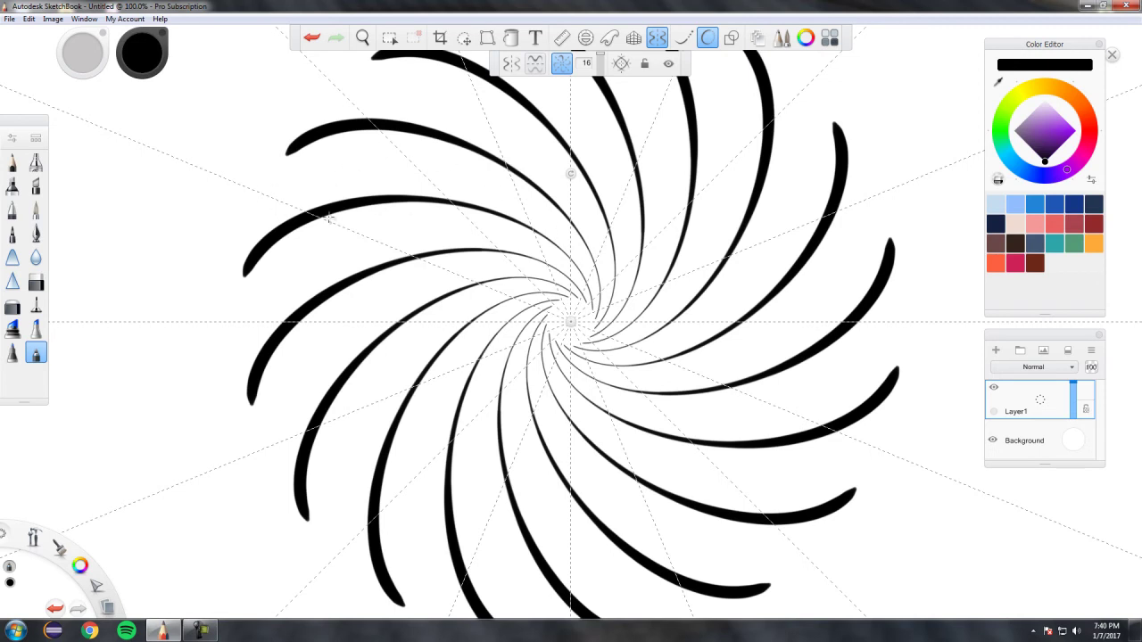
pyautogui.click(1074, 132)
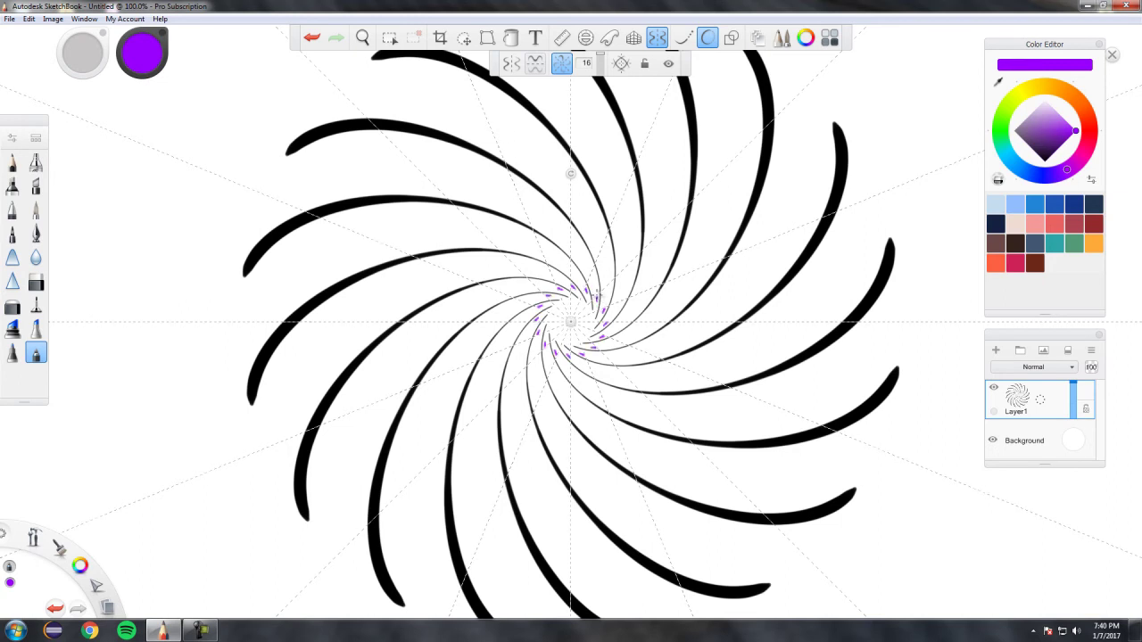
pyautogui.moveTo(597, 298)
pyautogui.mouseDown()
pyautogui.moveTo(563, 227)
pyautogui.moveTo(332, 83)
pyautogui.mouseUp()
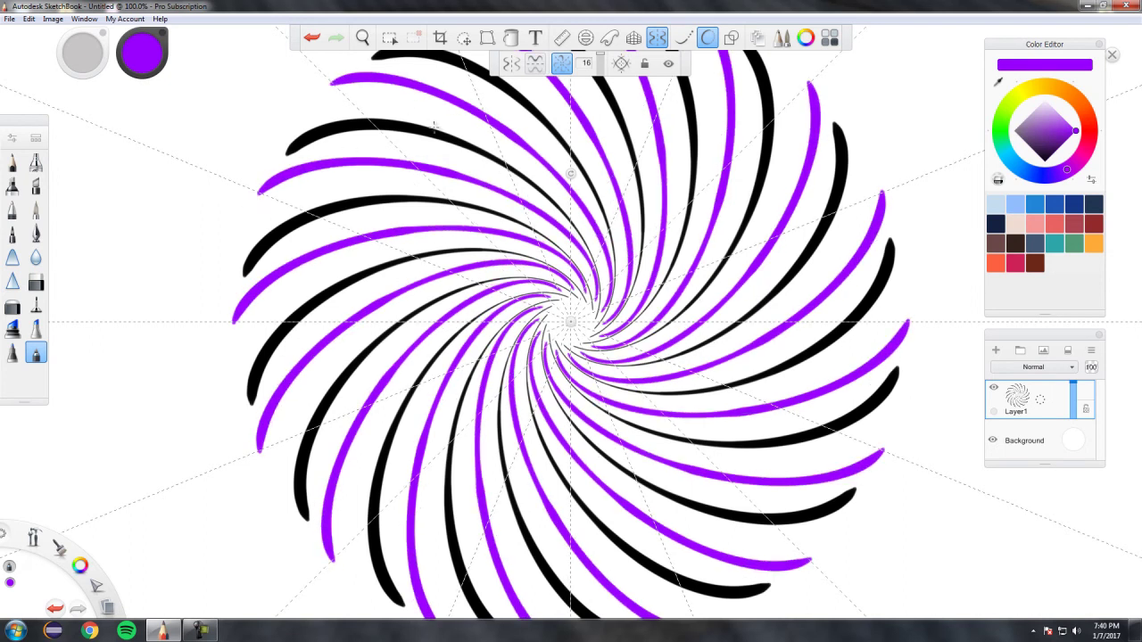
pyautogui.click(312, 38)
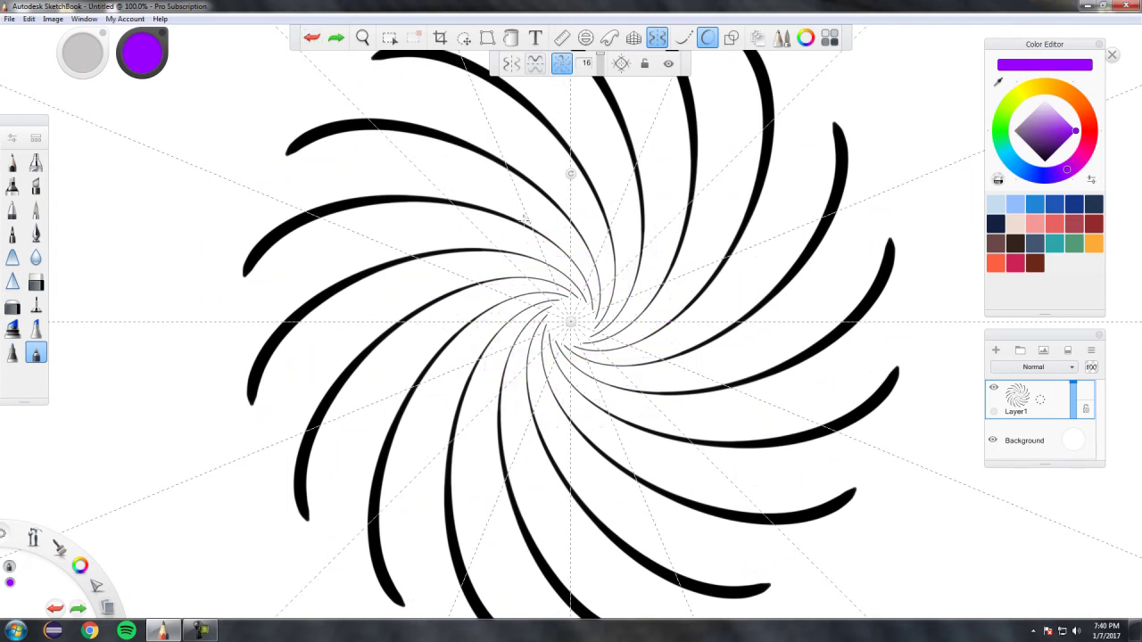
# Add purple and blue swirl arms, then undo the blue, purple and black strokes
pyautogui.moveTo(601, 297)
pyautogui.mouseDown()
pyautogui.moveTo(593, 227)
pyautogui.moveTo(526, 143)
pyautogui.moveTo(429, 94)
pyautogui.moveTo(359, 74)
pyautogui.moveTo(339, 80)
pyautogui.mouseUp()
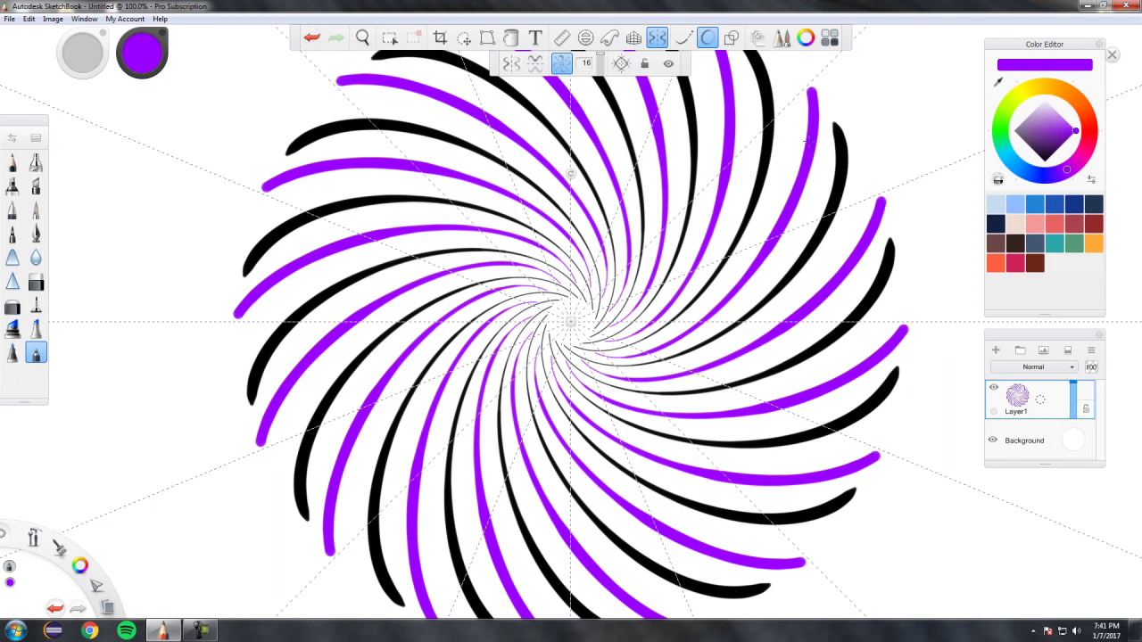
pyautogui.click(1037, 181)
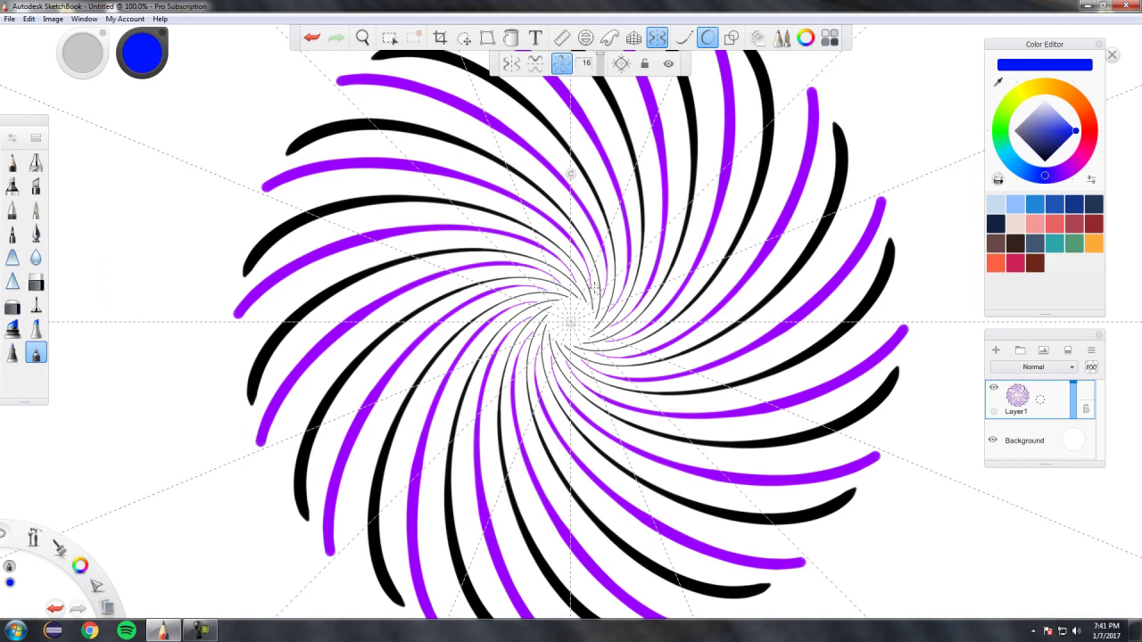
pyautogui.moveTo(593, 284)
pyautogui.mouseDown()
pyautogui.moveTo(559, 217)
pyautogui.moveTo(480, 170)
pyautogui.moveTo(359, 144)
pyautogui.moveTo(282, 155)
pyautogui.mouseUp()
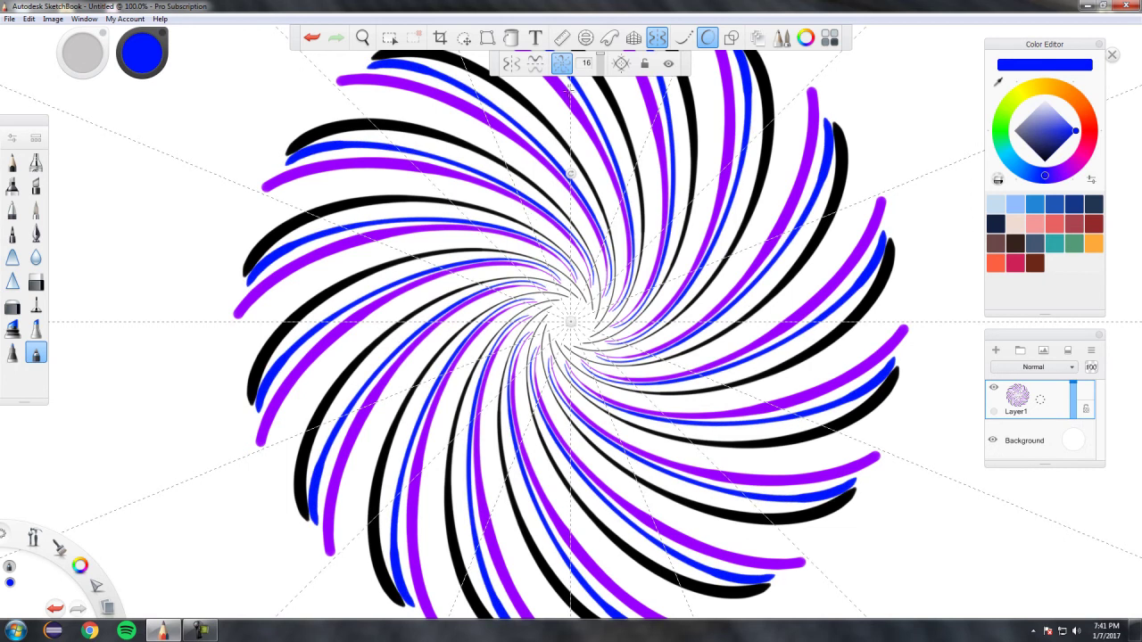
pyautogui.click(311, 38)
pyautogui.click(312, 39)
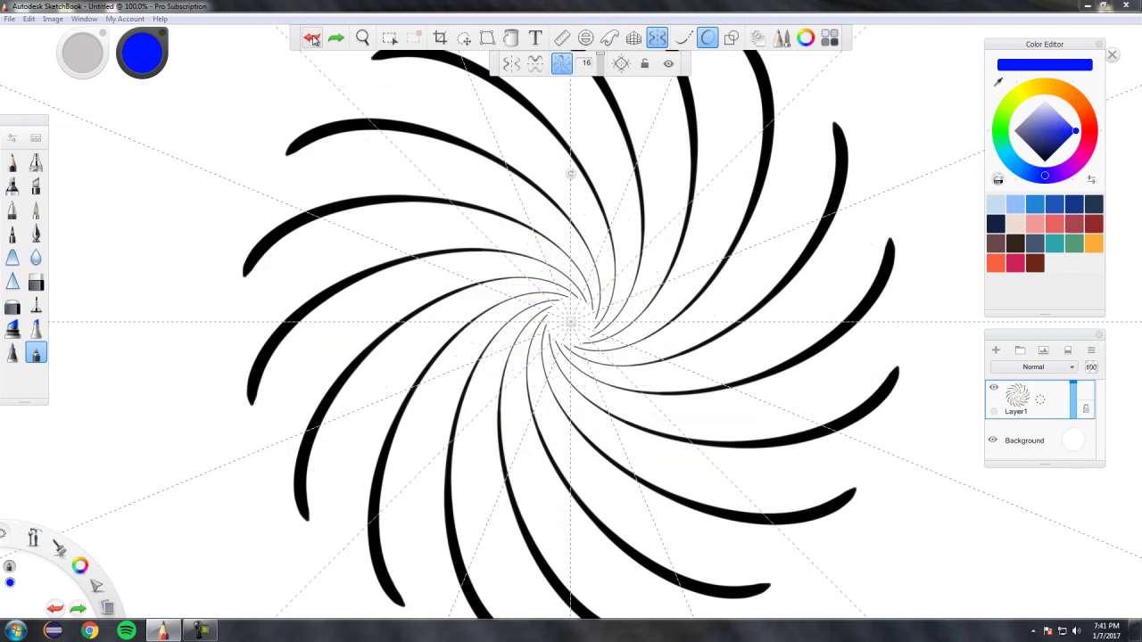
pyautogui.click(313, 41)
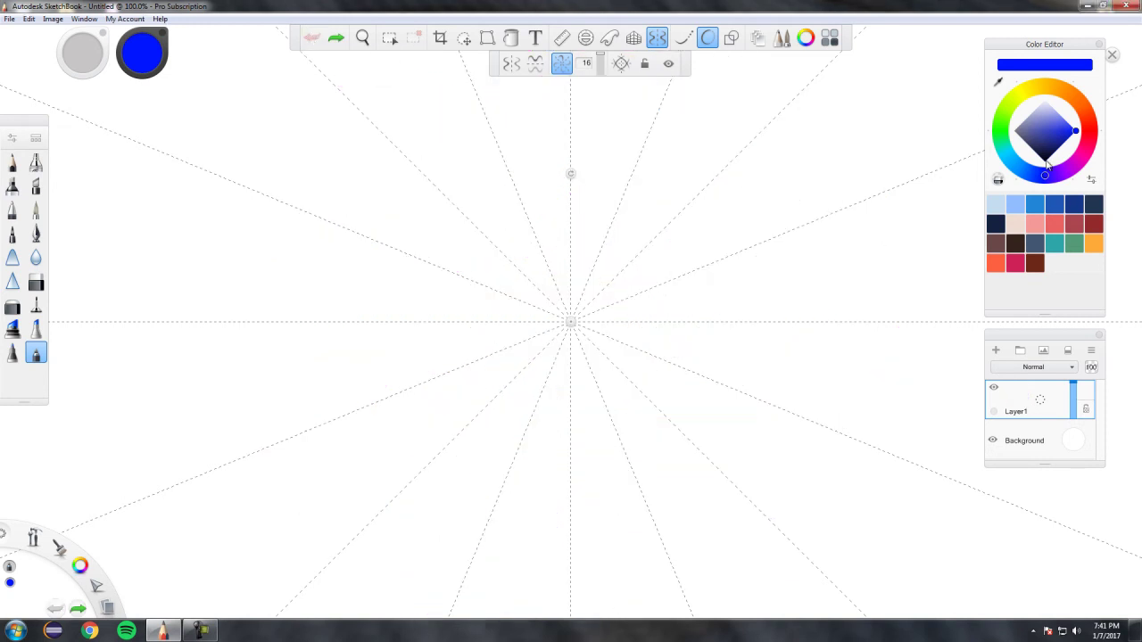
# Pick black, then crimson as the brush colour
pyautogui.moveTo(1050, 155); pyautogui.dragTo(1049, 168)
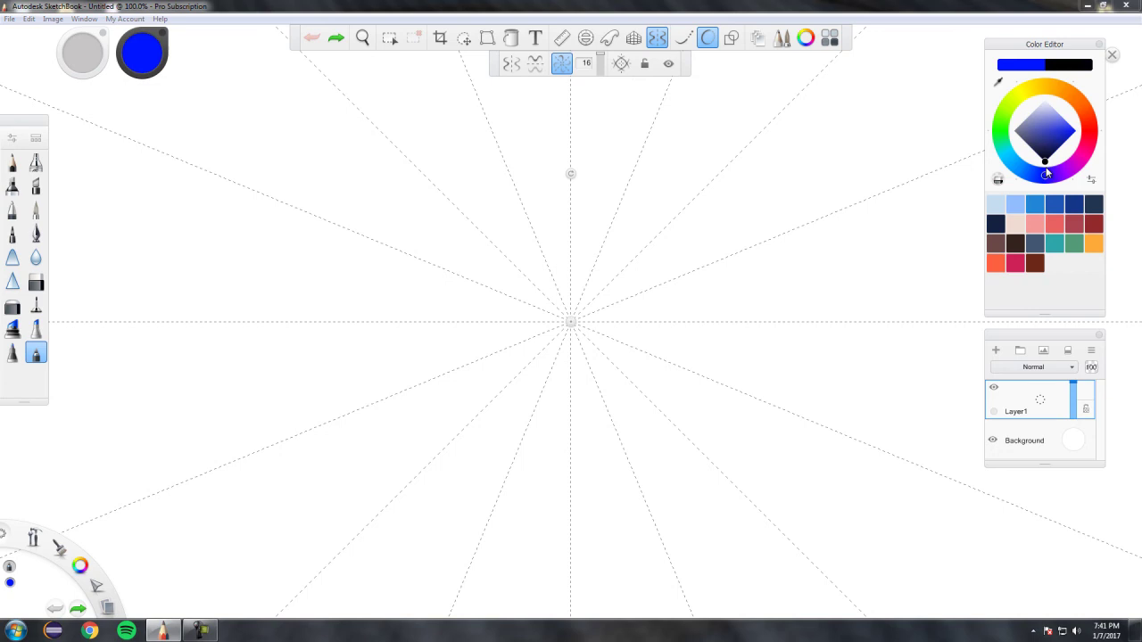
pyautogui.click(1048, 172)
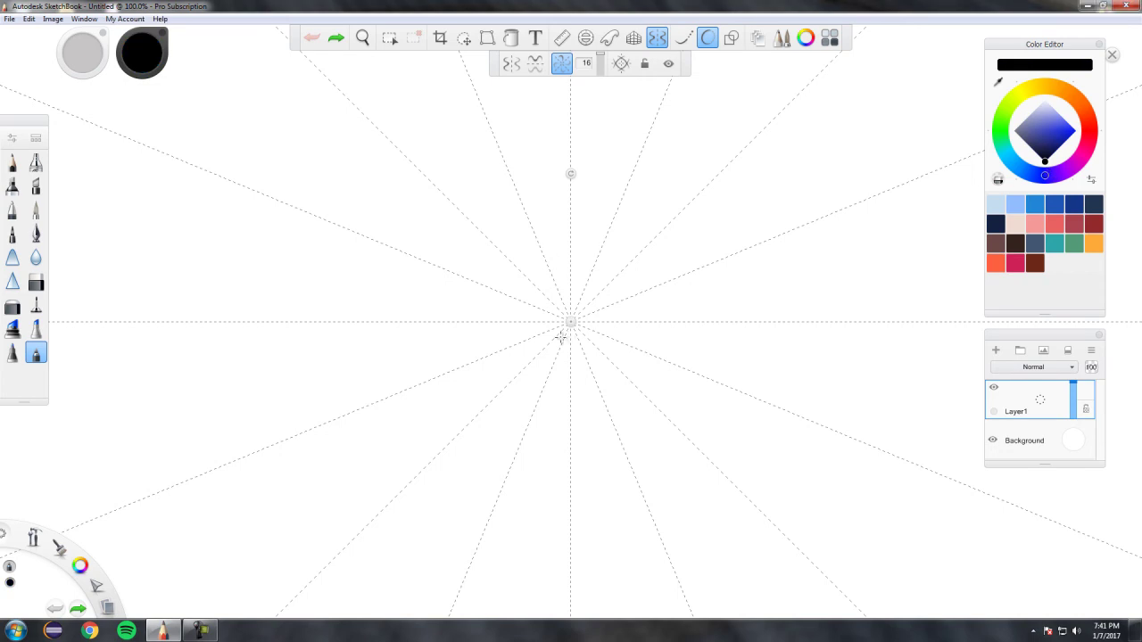
pyautogui.click(1015, 262)
# Draw and undo two rings of crimson circles, then draw a radially repeated curled hook
pyautogui.moveTo(466, 215)
pyautogui.mouseDown()
pyautogui.moveTo(477, 152)
pyautogui.moveTo(503, 150)
pyautogui.moveTo(519, 190)
pyautogui.moveTo(448, 203)
pyautogui.moveTo(512, 176)
pyautogui.moveTo(498, 227)
pyautogui.mouseUp()
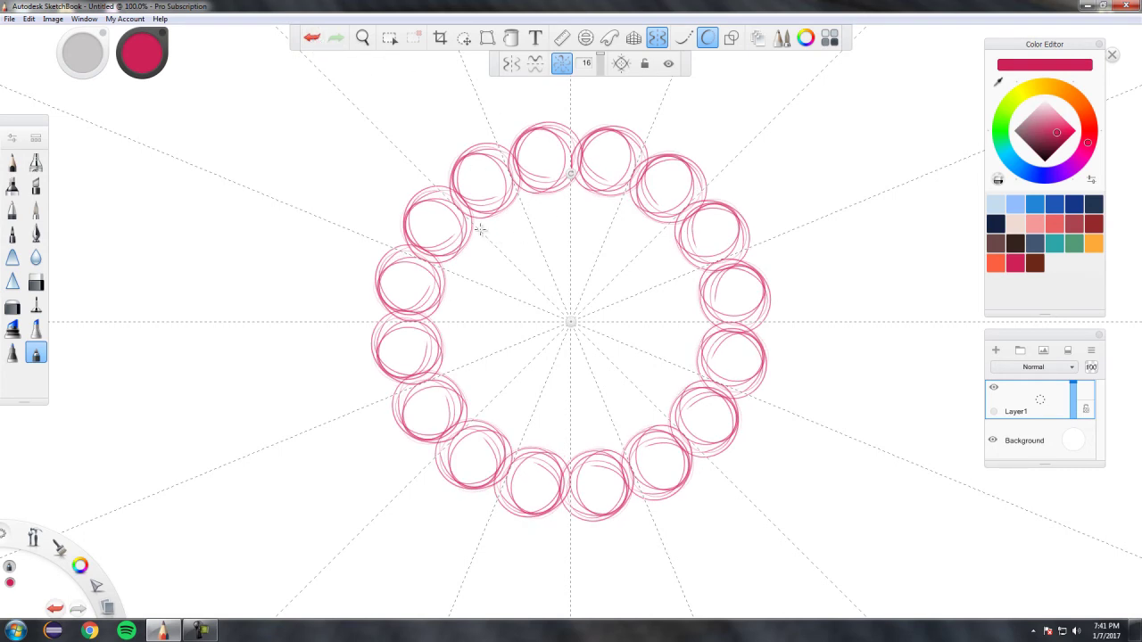
pyautogui.moveTo(488, 214)
pyautogui.mouseDown()
pyautogui.moveTo(480, 235)
pyautogui.moveTo(480, 215)
pyautogui.moveTo(510, 218)
pyautogui.moveTo(500, 249)
pyautogui.moveTo(486, 239)
pyautogui.moveTo(535, 237)
pyautogui.mouseUp()
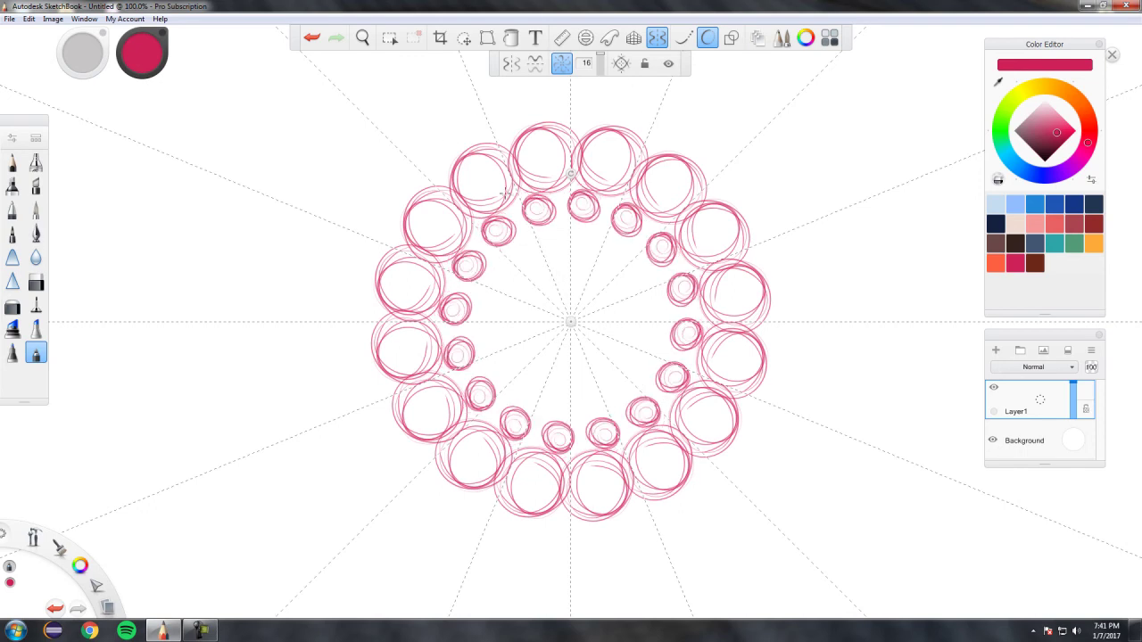
pyautogui.click(312, 38)
pyautogui.click(311, 37)
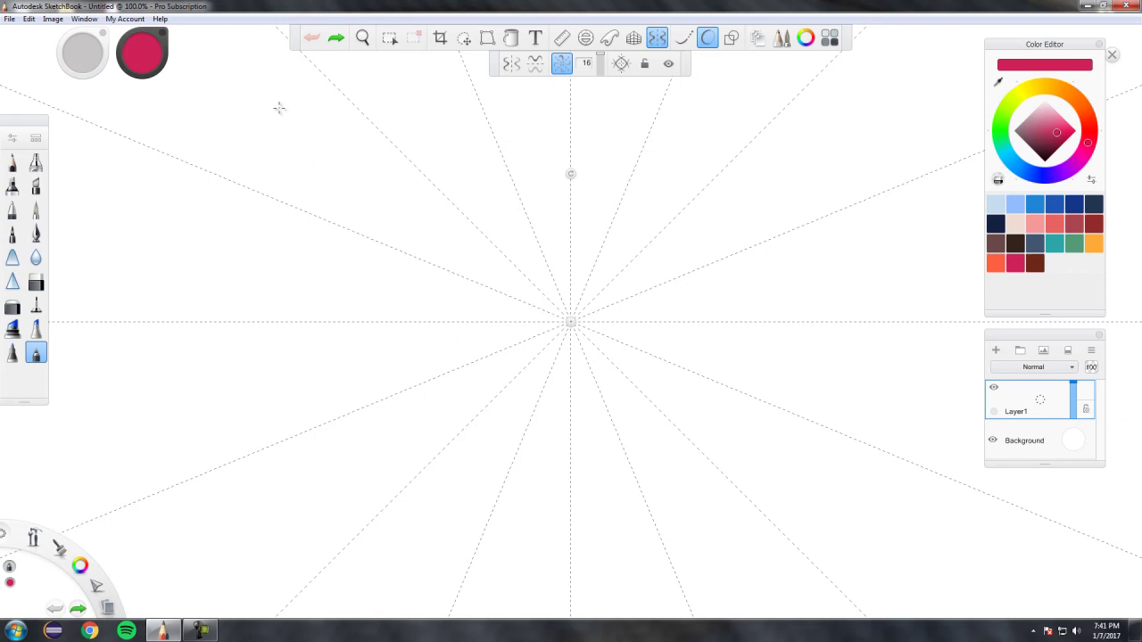
pyautogui.moveTo(222, 160)
pyautogui.mouseDown()
pyautogui.moveTo(238, 127)
pyautogui.moveTo(236, 168)
pyautogui.moveTo(248, 160)
pyautogui.moveTo(260, 128)
pyautogui.moveTo(234, 111)
pyautogui.moveTo(219, 131)
pyautogui.moveTo(221, 113)
pyautogui.moveTo(245, 99)
pyautogui.moveTo(278, 108)
pyautogui.moveTo(281, 141)
pyautogui.moveTo(267, 165)
pyautogui.moveTo(296, 147)
pyautogui.moveTo(293, 109)
pyautogui.moveTo(266, 93)
pyautogui.moveTo(305, 95)
pyautogui.moveTo(322, 135)
pyautogui.moveTo(294, 186)
pyautogui.moveTo(331, 160)
pyautogui.moveTo(339, 120)
pyautogui.moveTo(353, 132)
pyautogui.moveTo(337, 171)
pyautogui.moveTo(340, 203)
pyautogui.moveTo(357, 156)
pyautogui.moveTo(365, 218)
pyautogui.moveTo(390, 215)
pyautogui.moveTo(369, 143)
pyautogui.moveTo(409, 206)
pyautogui.moveTo(408, 244)
pyautogui.moveTo(428, 196)
pyautogui.moveTo(432, 249)
pyautogui.moveTo(447, 225)
pyautogui.moveTo(461, 251)
pyautogui.moveTo(551, 308)
pyautogui.mouseUp()
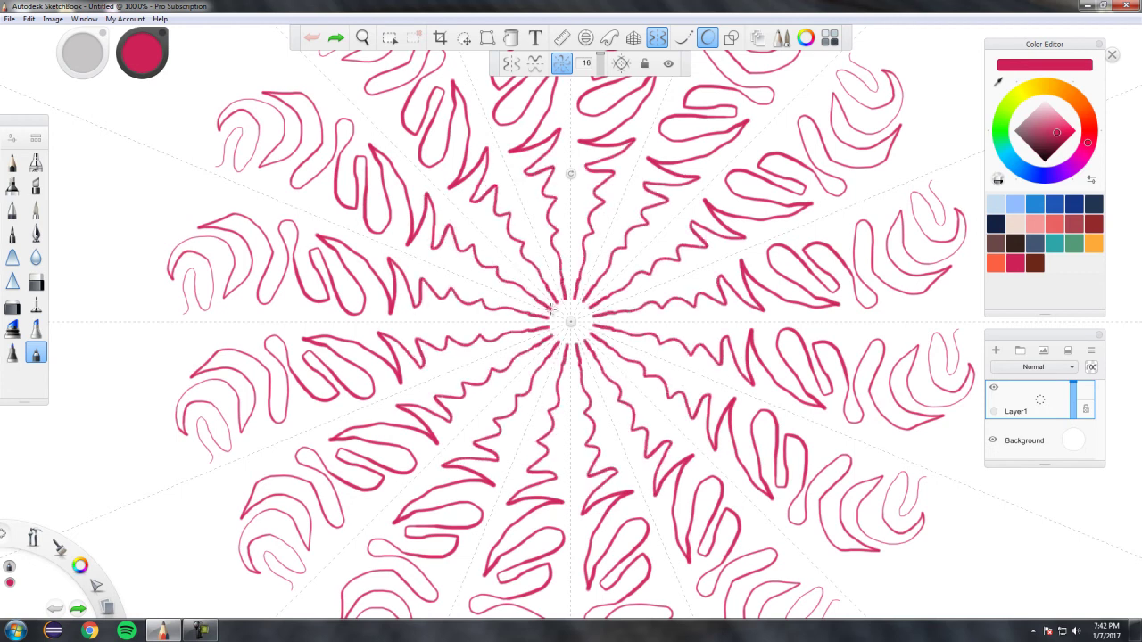
# Finish the crimson loop stroke, then undo the whole symmetric drawing
pyautogui.moveTo(700, 365); pyautogui.dragTo(678, 352)
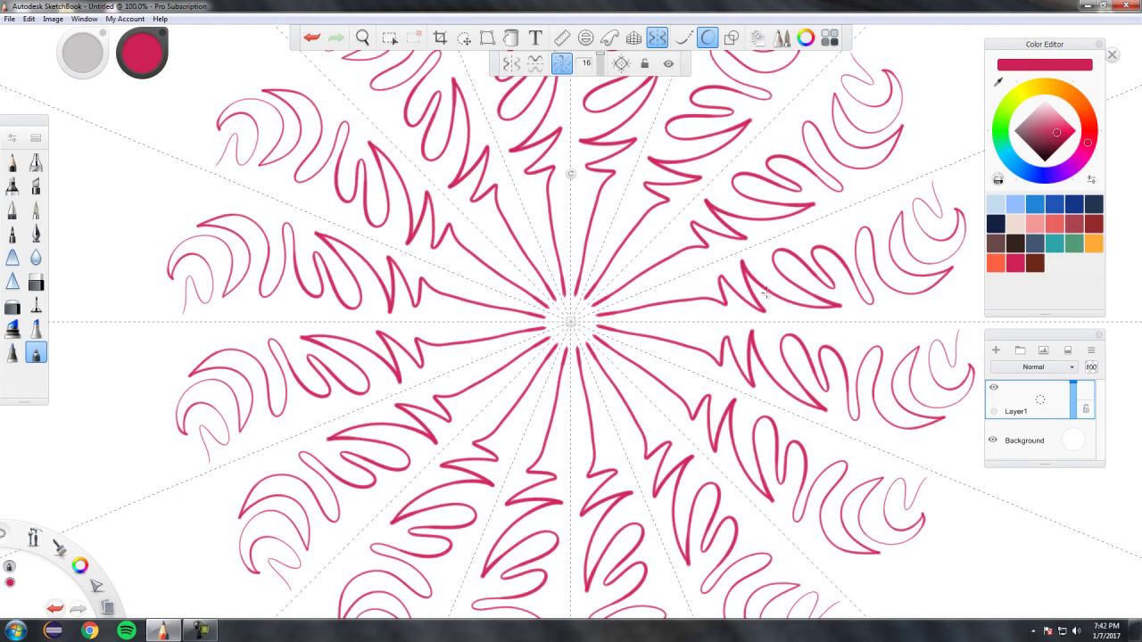
pyautogui.click(311, 38)
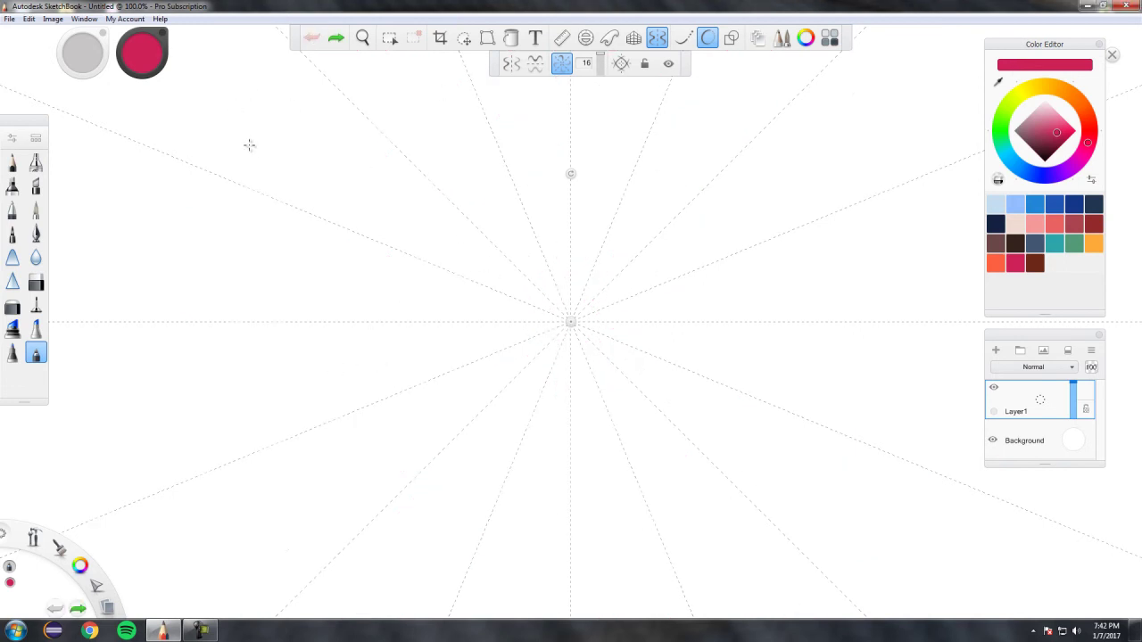
pyautogui.moveTo(249, 145)
pyautogui.mouseDown()
pyautogui.moveTo(266, 170)
pyautogui.moveTo(303, 181)
pyautogui.moveTo(338, 162)
pyautogui.moveTo(338, 111)
pyautogui.moveTo(279, 94)
pyautogui.moveTo(265, 136)
pyautogui.moveTo(307, 162)
pyautogui.moveTo(316, 123)
pyautogui.moveTo(283, 118)
pyautogui.moveTo(305, 152)
pyautogui.moveTo(291, 125)
pyautogui.moveTo(297, 135)
pyautogui.mouseUp()
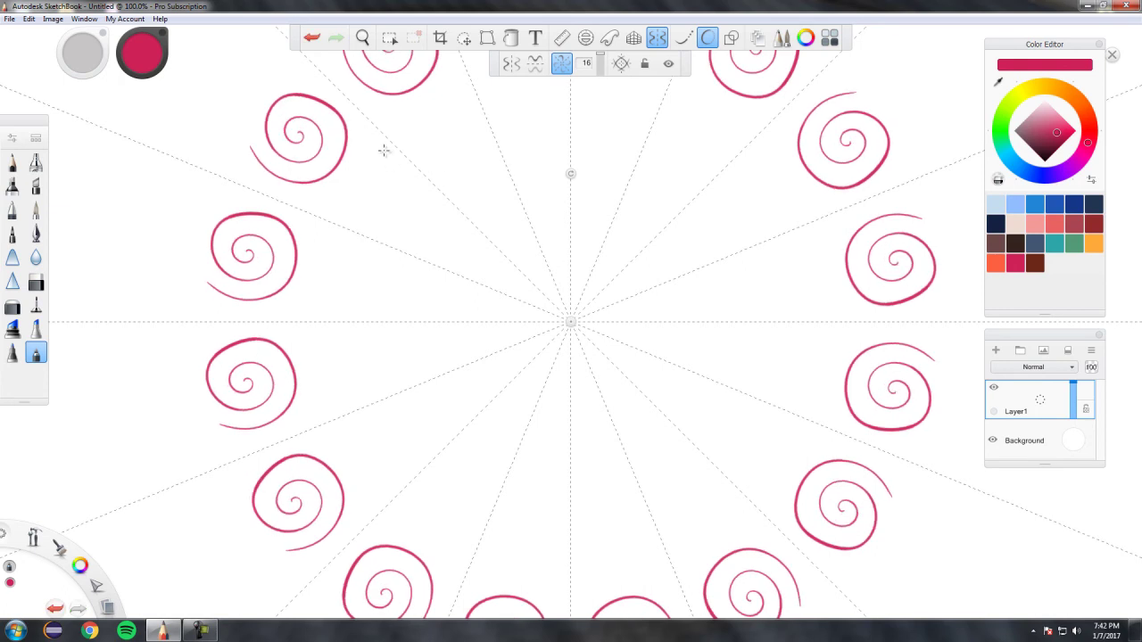
pyautogui.moveTo(305, 194)
pyautogui.mouseDown()
pyautogui.moveTo(349, 167)
pyautogui.moveTo(356, 127)
pyautogui.moveTo(381, 155)
pyautogui.moveTo(409, 163)
pyautogui.moveTo(365, 161)
pyautogui.mouseUp()
pyautogui.click(311, 37)
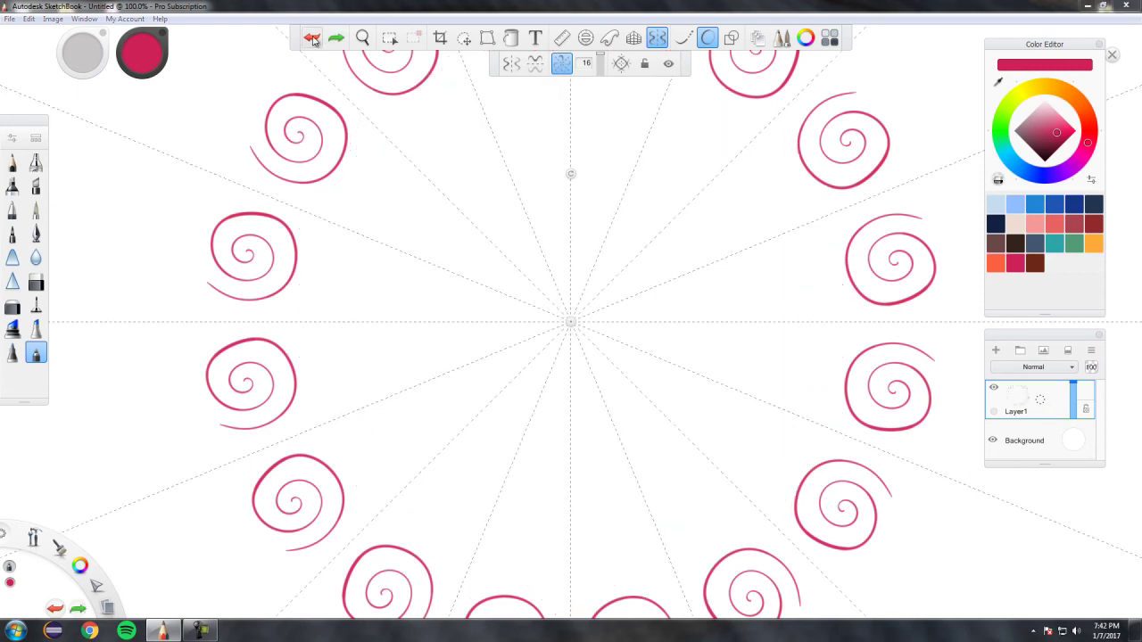
pyautogui.moveTo(311, 196)
pyautogui.mouseDown()
pyautogui.moveTo(346, 169)
pyautogui.moveTo(359, 123)
pyautogui.moveTo(433, 211)
pyautogui.moveTo(515, 279)
pyautogui.moveTo(543, 280)
pyautogui.moveTo(490, 271)
pyautogui.moveTo(311, 190)
pyautogui.mouseUp()
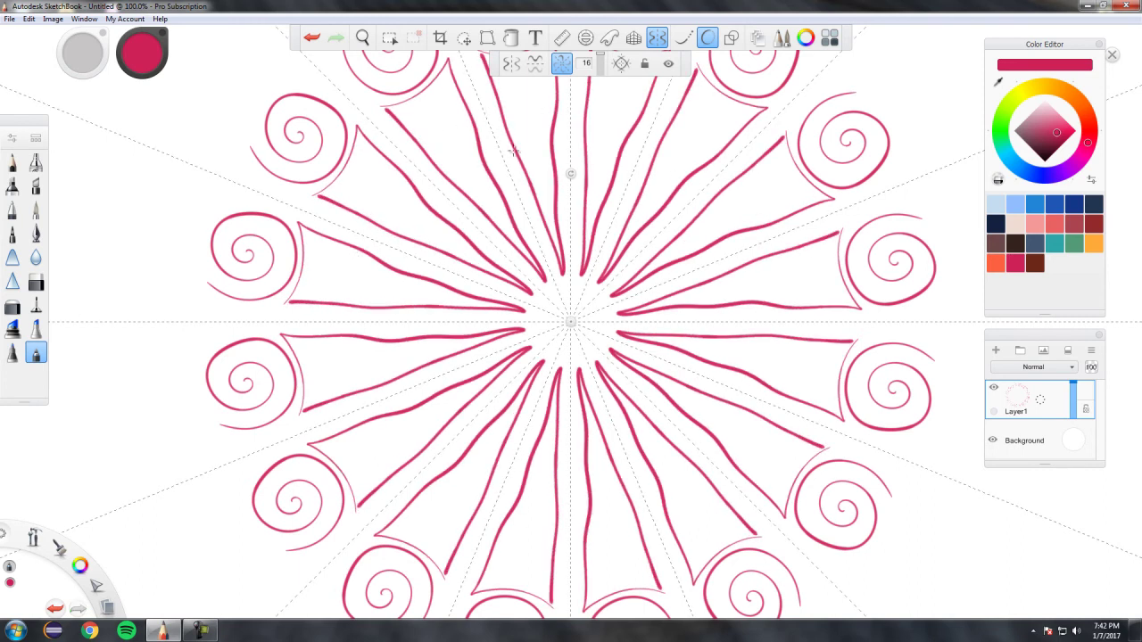
pyautogui.moveTo(340, 190)
pyautogui.mouseDown()
pyautogui.moveTo(372, 174)
pyautogui.moveTo(363, 204)
pyautogui.moveTo(389, 186)
pyautogui.moveTo(389, 209)
pyautogui.moveTo(411, 208)
pyautogui.moveTo(414, 223)
pyautogui.moveTo(457, 239)
pyautogui.moveTo(496, 279)
pyautogui.moveTo(544, 266)
pyautogui.mouseUp()
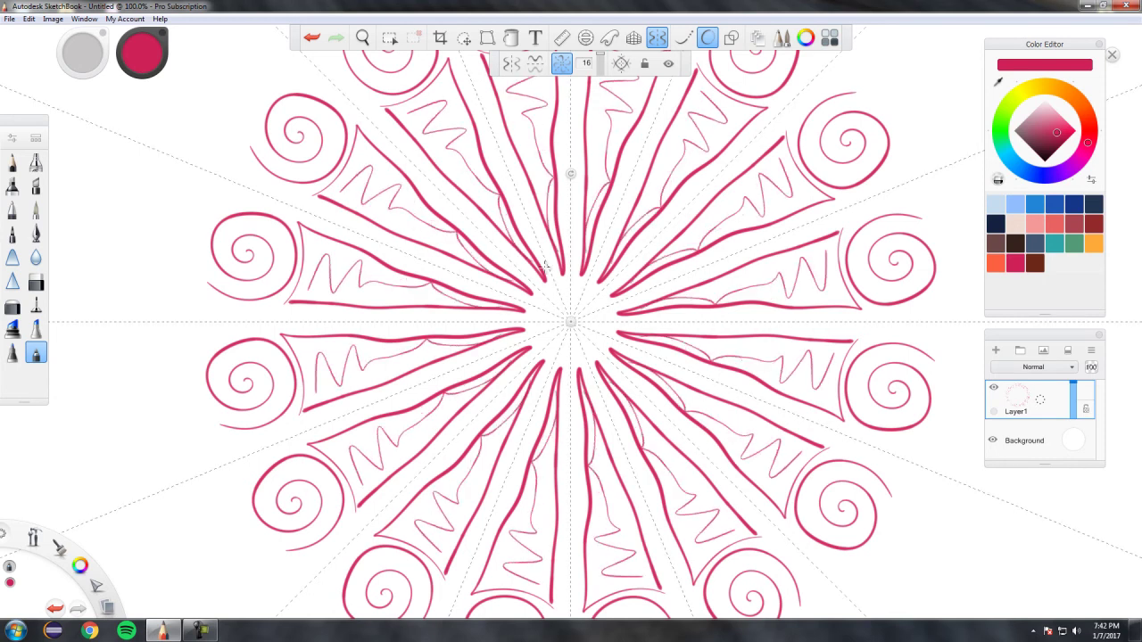
pyautogui.click(310, 38)
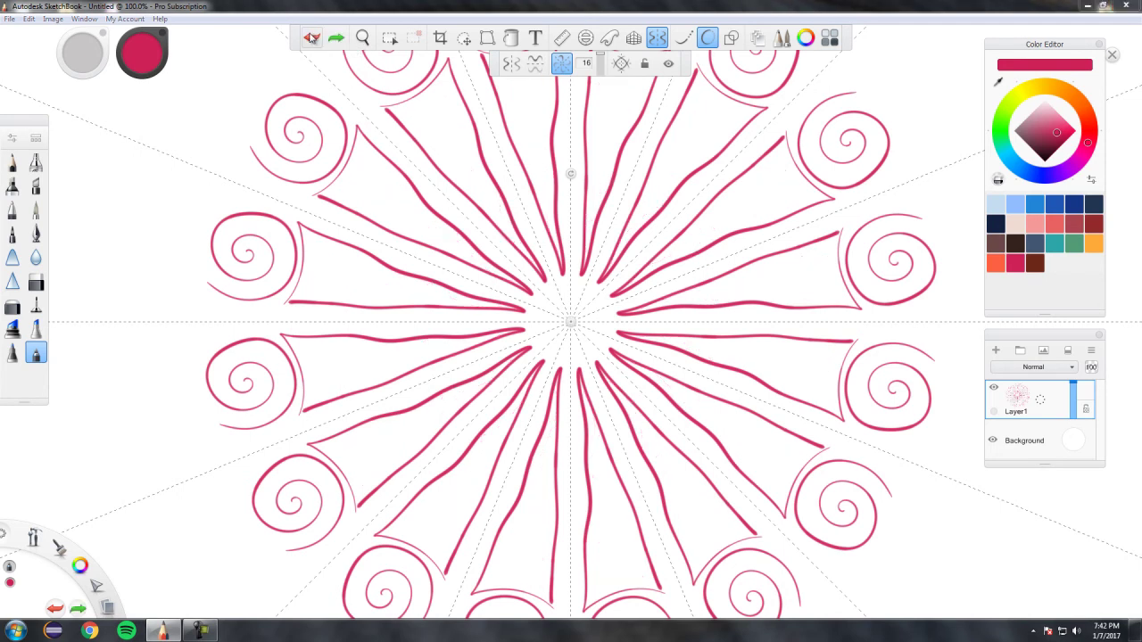
pyautogui.click(310, 38)
pyautogui.click(310, 39)
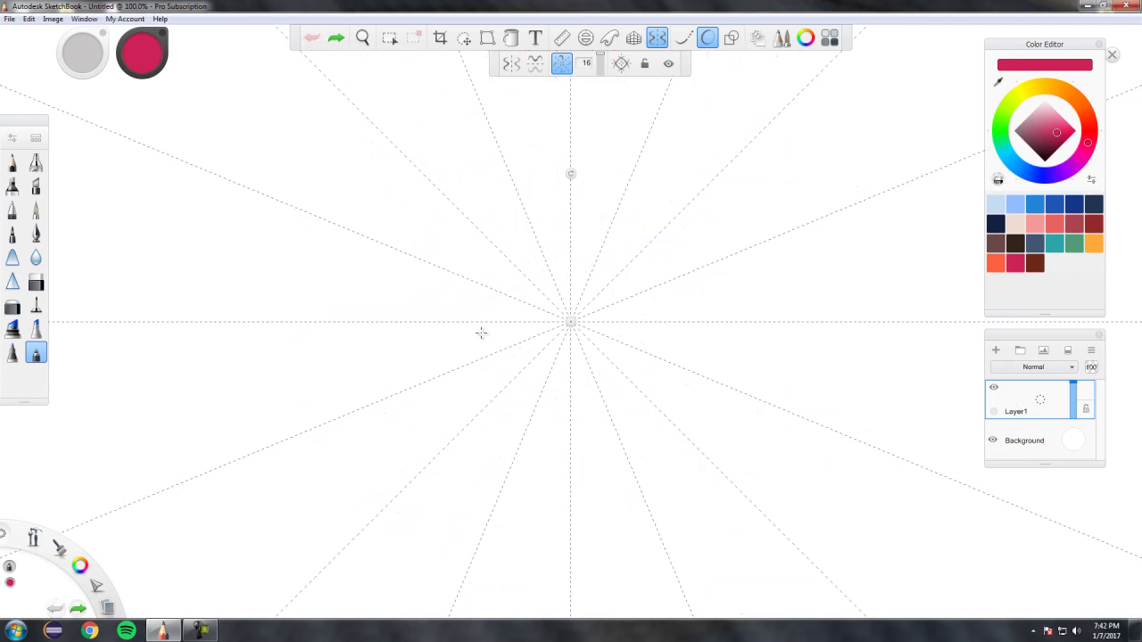
pyautogui.moveTo(575, 339)
pyautogui.mouseDown()
pyautogui.moveTo(626, 330)
pyautogui.moveTo(658, 279)
pyautogui.moveTo(670, 207)
pyautogui.moveTo(640, 133)
pyautogui.moveTo(568, 83)
pyautogui.moveTo(541, 81)
pyautogui.mouseUp()
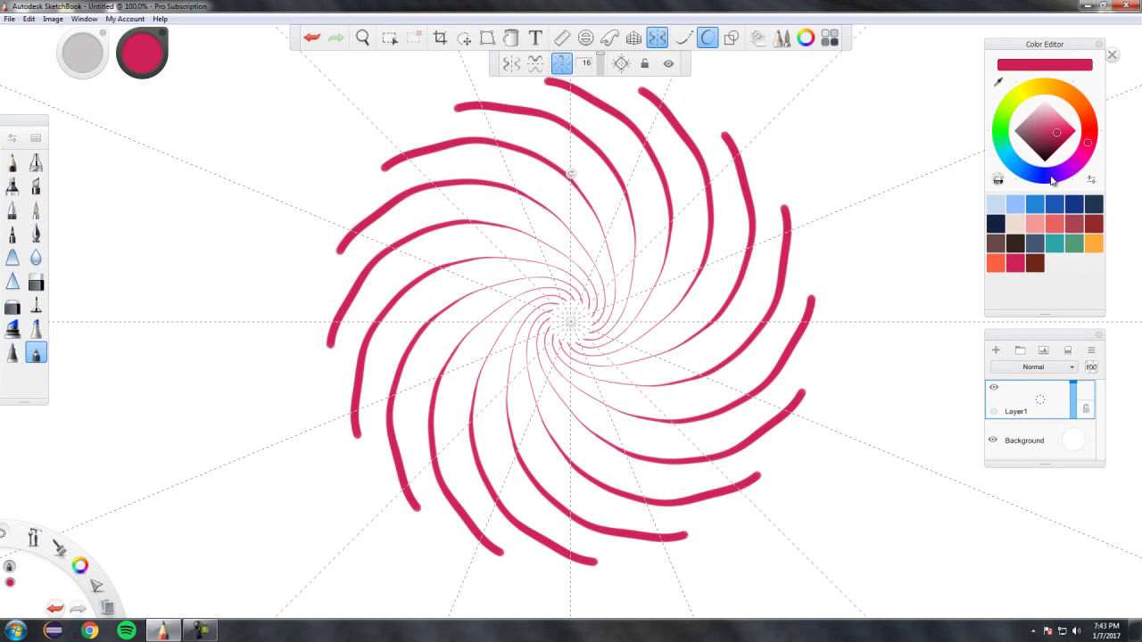
pyautogui.click(1053, 181)
pyautogui.click(1017, 265)
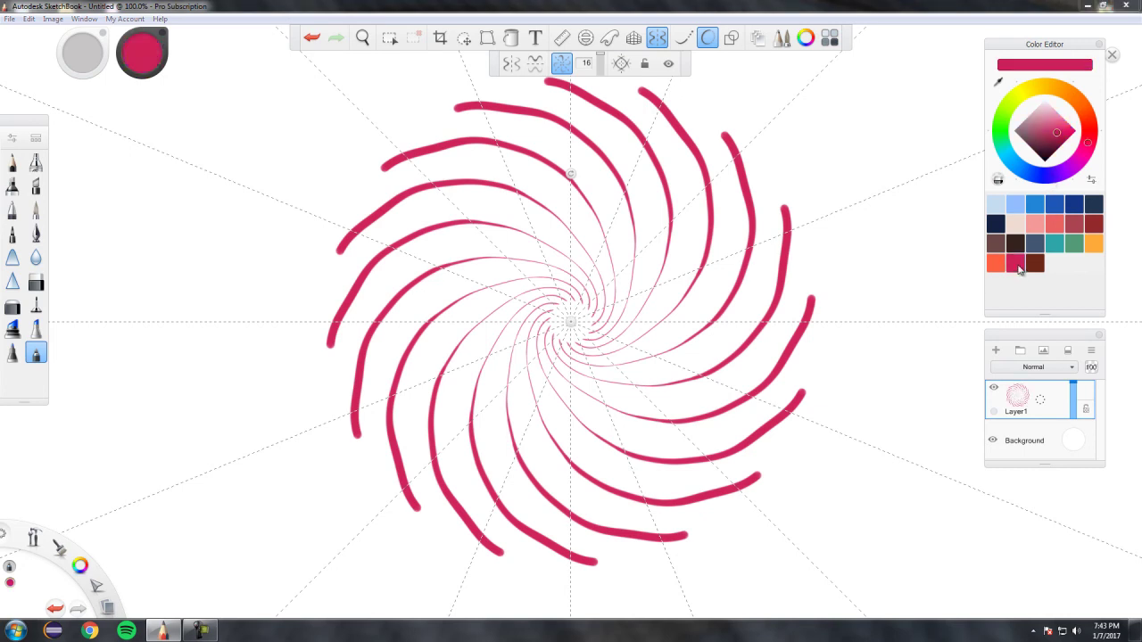
pyautogui.click(312, 38)
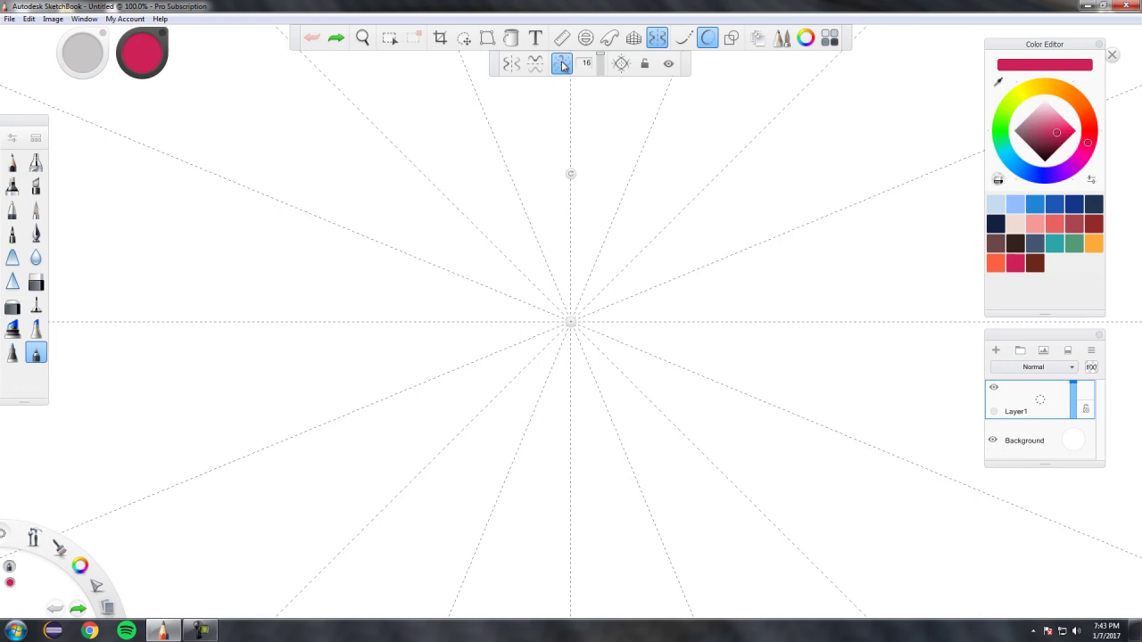
# Try changing the symmetry sector count and symmetry mode settings
pyautogui.moveTo(601, 57)
pyautogui.mouseDown()
pyautogui.moveTo(601, 68)
pyautogui.moveTo(601, 54)
pyautogui.mouseUp()
pyautogui.click(709, 39)
pyautogui.click(709, 39)
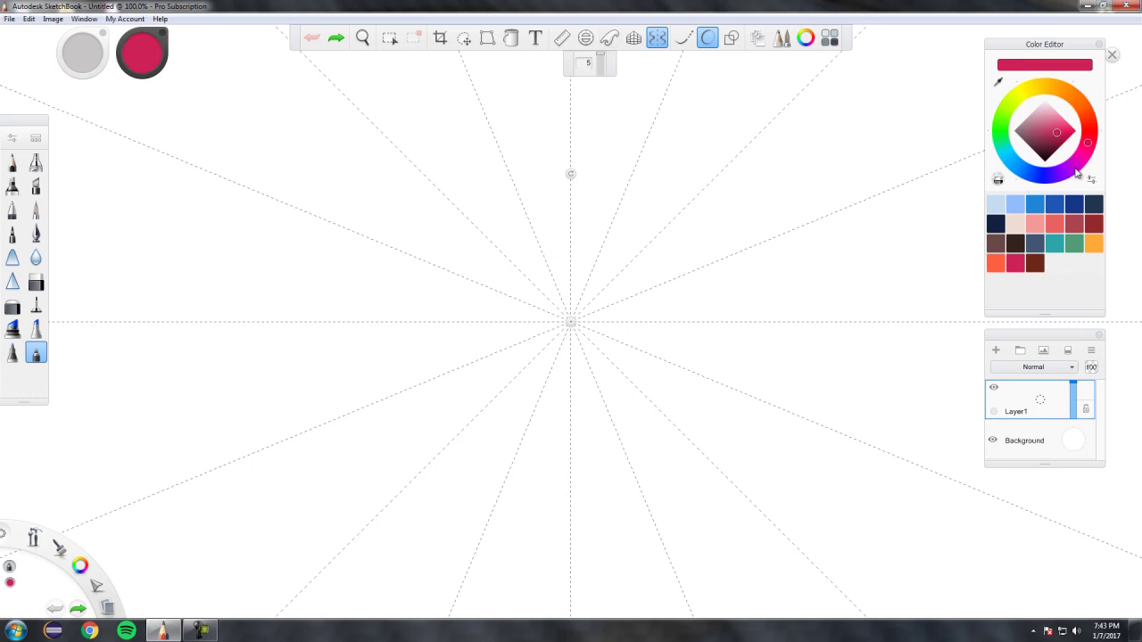
# In purple, draw inner and outer rings of symmetric circles plus inner curved strokes
pyautogui.click(1073, 170)
pyautogui.moveTo(559, 243)
pyautogui.mouseDown()
pyautogui.moveTo(559, 257)
pyautogui.moveTo(542, 231)
pyautogui.moveTo(575, 240)
pyautogui.moveTo(550, 262)
pyautogui.moveTo(569, 257)
pyautogui.mouseUp()
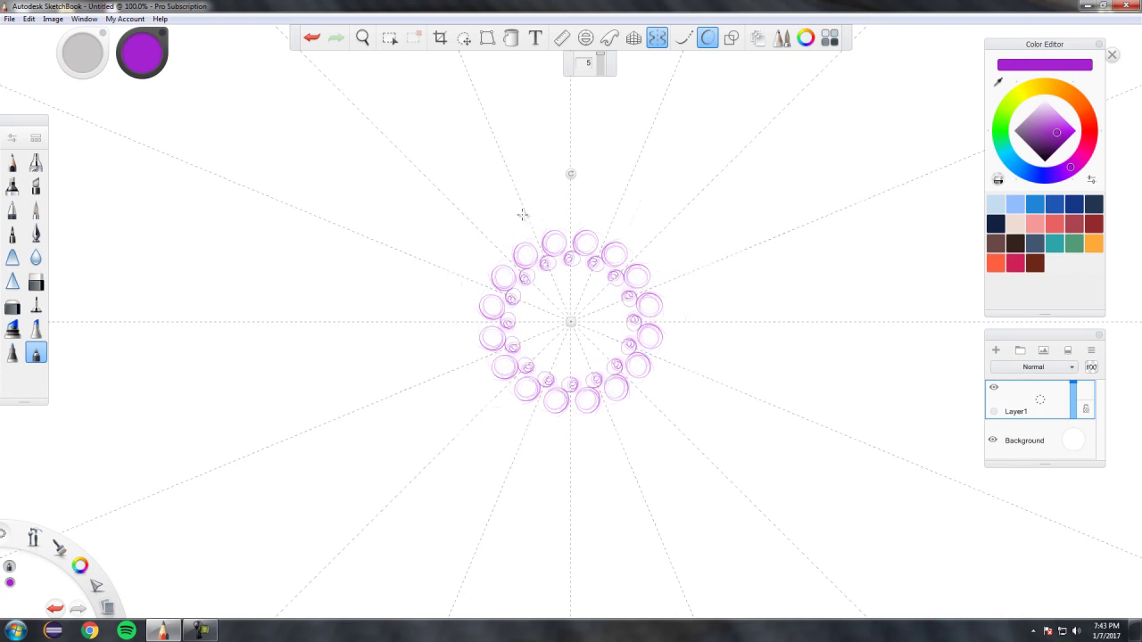
pyautogui.moveTo(522, 214)
pyautogui.mouseDown()
pyautogui.moveTo(557, 214)
pyautogui.moveTo(548, 219)
pyautogui.moveTo(533, 186)
pyautogui.moveTo(535, 147)
pyautogui.moveTo(557, 154)
pyautogui.moveTo(555, 183)
pyautogui.moveTo(533, 178)
pyautogui.mouseUp()
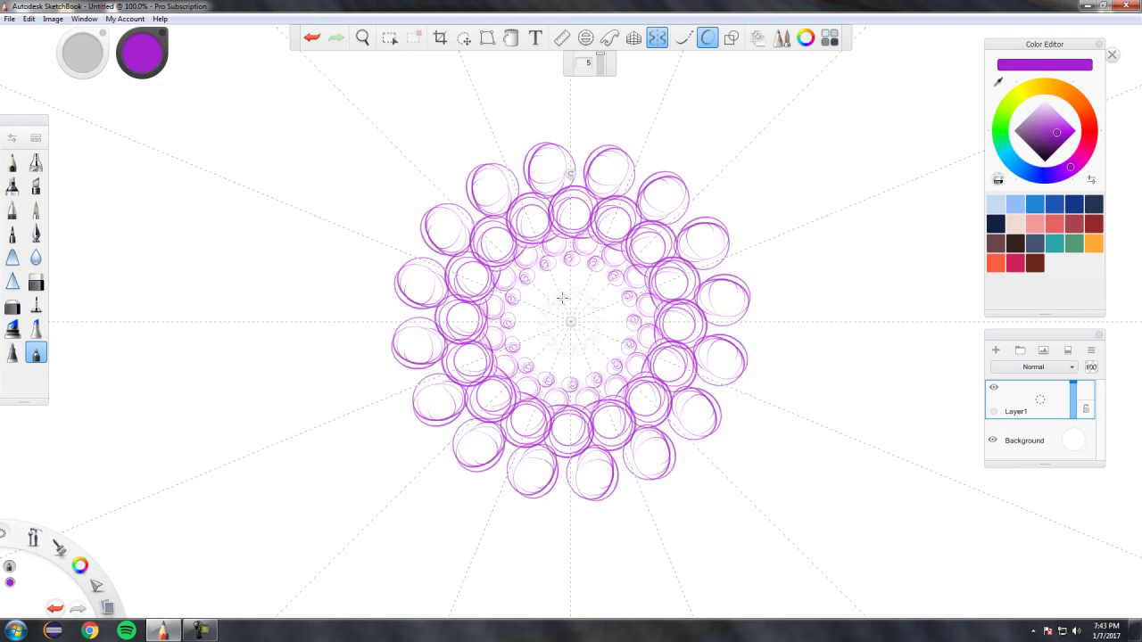
pyautogui.moveTo(562, 284)
pyautogui.mouseDown()
pyautogui.moveTo(546, 278)
pyautogui.moveTo(540, 241)
pyautogui.mouseUp()
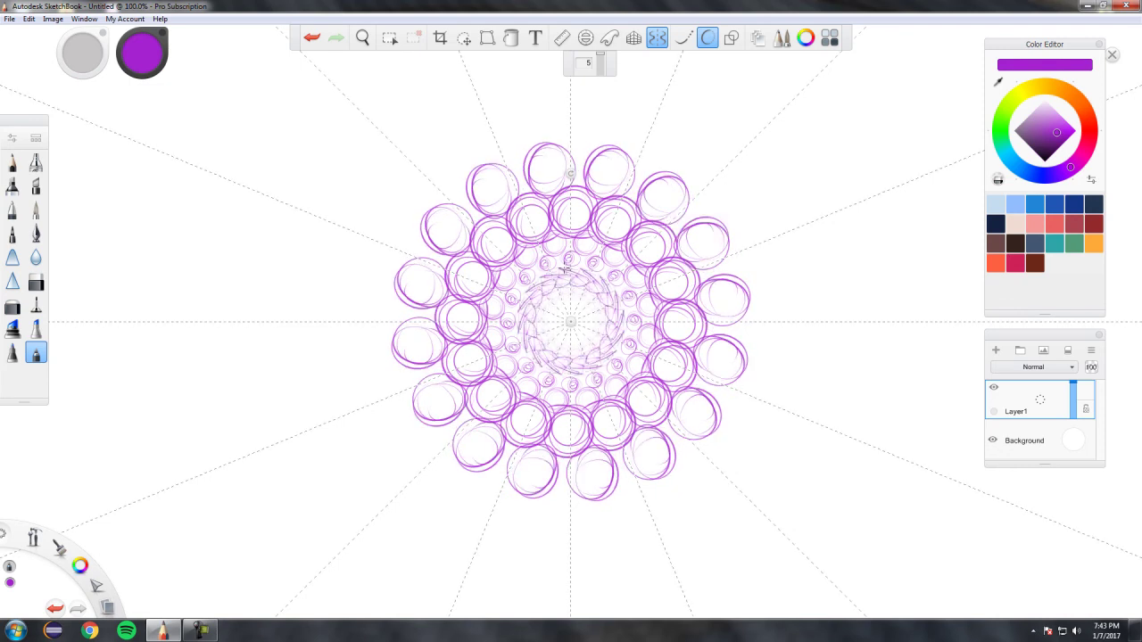
# Undo all the purple strokes until the canvas is empty
pyautogui.click(314, 36)
pyautogui.click(314, 37)
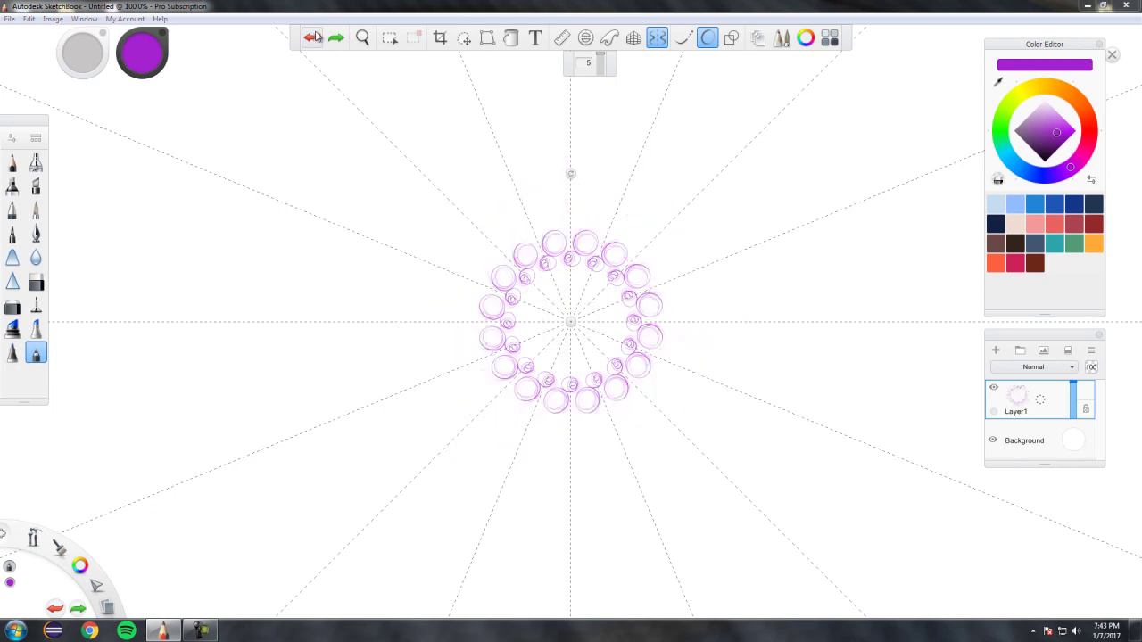
pyautogui.click(314, 37)
pyautogui.click(314, 37)
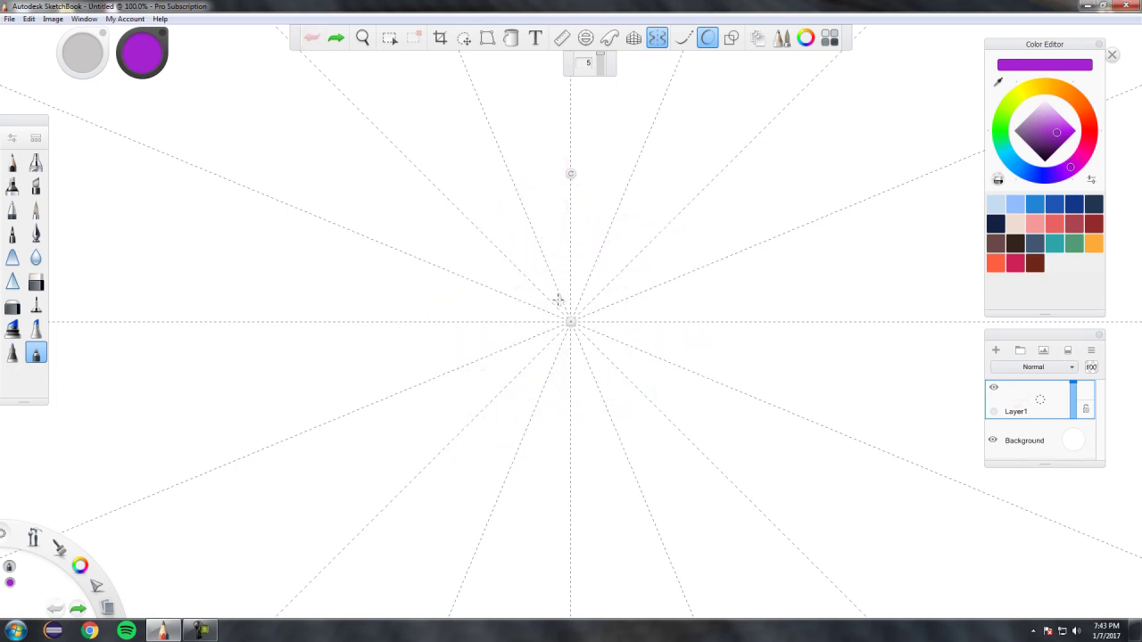
pyautogui.moveTo(558, 286); pyautogui.dragTo(553, 277)
pyautogui.moveTo(485, 287)
pyautogui.mouseDown()
pyautogui.moveTo(535, 237)
pyautogui.moveTo(457, 344)
pyautogui.moveTo(641, 372)
pyautogui.moveTo(675, 280)
pyautogui.moveTo(543, 175)
pyautogui.moveTo(450, 206)
pyautogui.moveTo(404, 355)
pyautogui.moveTo(459, 421)
pyautogui.moveTo(611, 457)
pyautogui.moveTo(716, 386)
pyautogui.moveTo(723, 192)
pyautogui.moveTo(606, 115)
pyautogui.moveTo(384, 141)
pyautogui.moveTo(252, 282)
pyautogui.moveTo(282, 465)
pyautogui.moveTo(445, 541)
pyautogui.moveTo(708, 516)
pyautogui.moveTo(822, 341)
pyautogui.moveTo(669, 198)
pyautogui.moveTo(505, 158)
pyautogui.moveTo(356, 295)
pyautogui.moveTo(433, 383)
pyautogui.moveTo(670, 440)
pyautogui.moveTo(634, 493)
pyautogui.moveTo(347, 451)
pyautogui.moveTo(285, 496)
pyautogui.moveTo(711, 312)
pyautogui.moveTo(546, 339)
pyautogui.moveTo(269, 441)
pyautogui.moveTo(301, 523)
pyautogui.mouseUp()
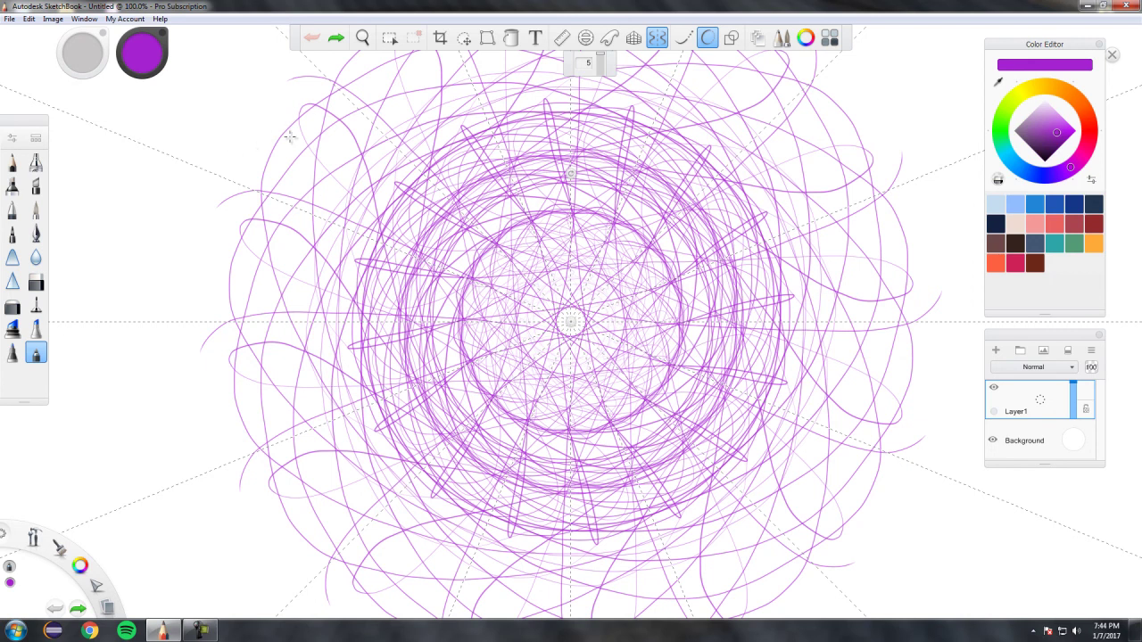
pyautogui.hotkey('ctrl', 'y')
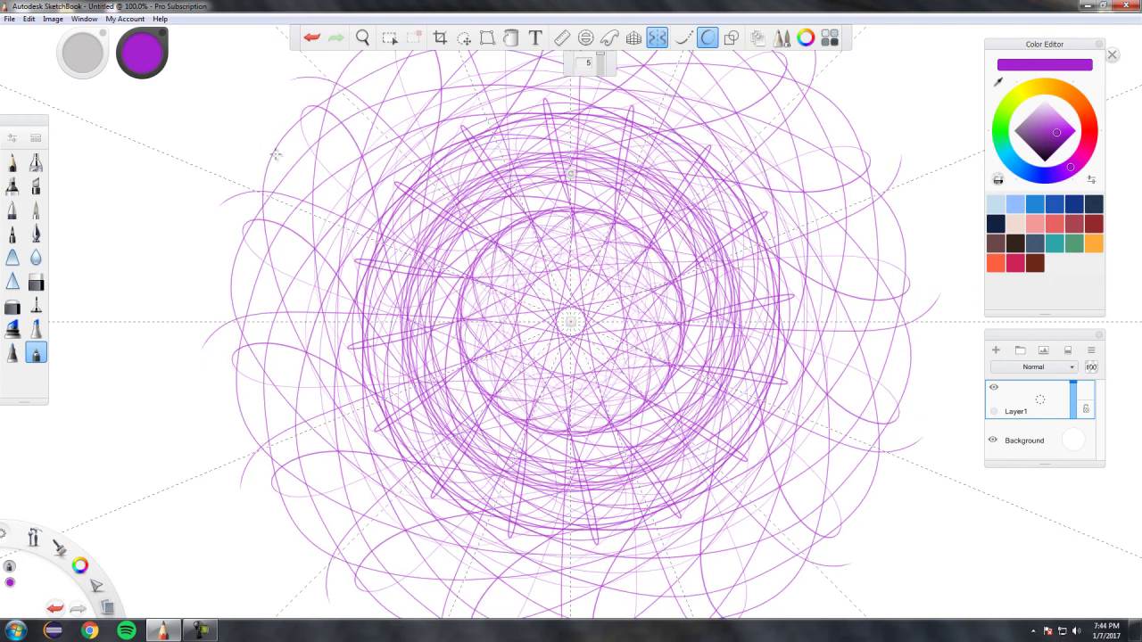
pyautogui.moveTo(253, 143)
pyautogui.mouseDown()
pyautogui.moveTo(299, 109)
pyautogui.moveTo(228, 130)
pyautogui.moveTo(357, 160)
pyautogui.mouseUp()
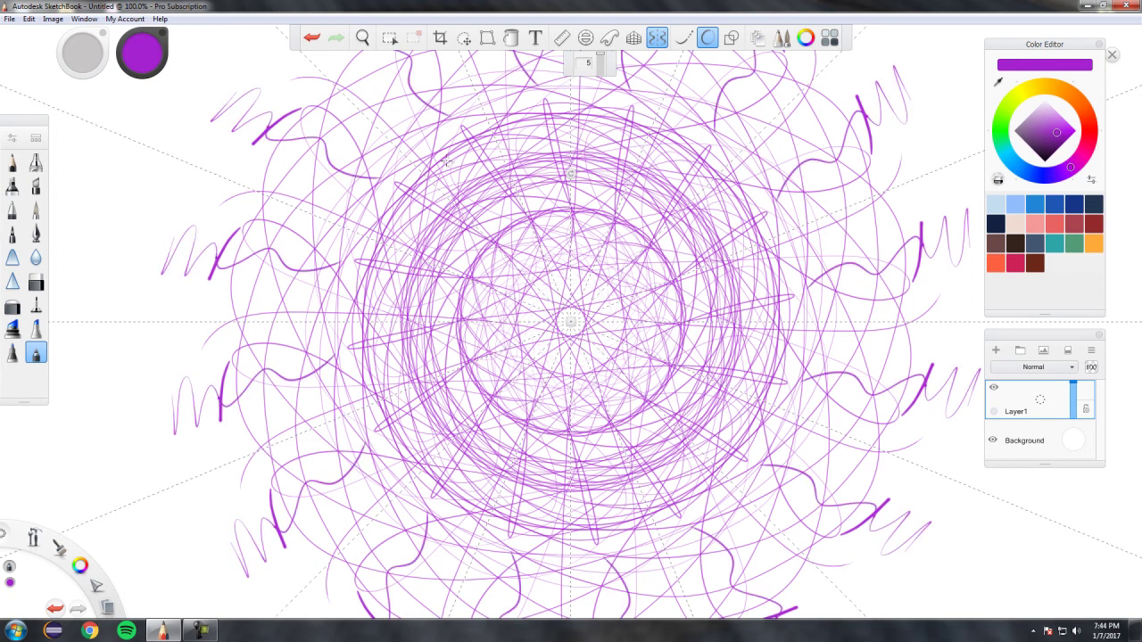
pyautogui.click(311, 38)
pyautogui.click(310, 39)
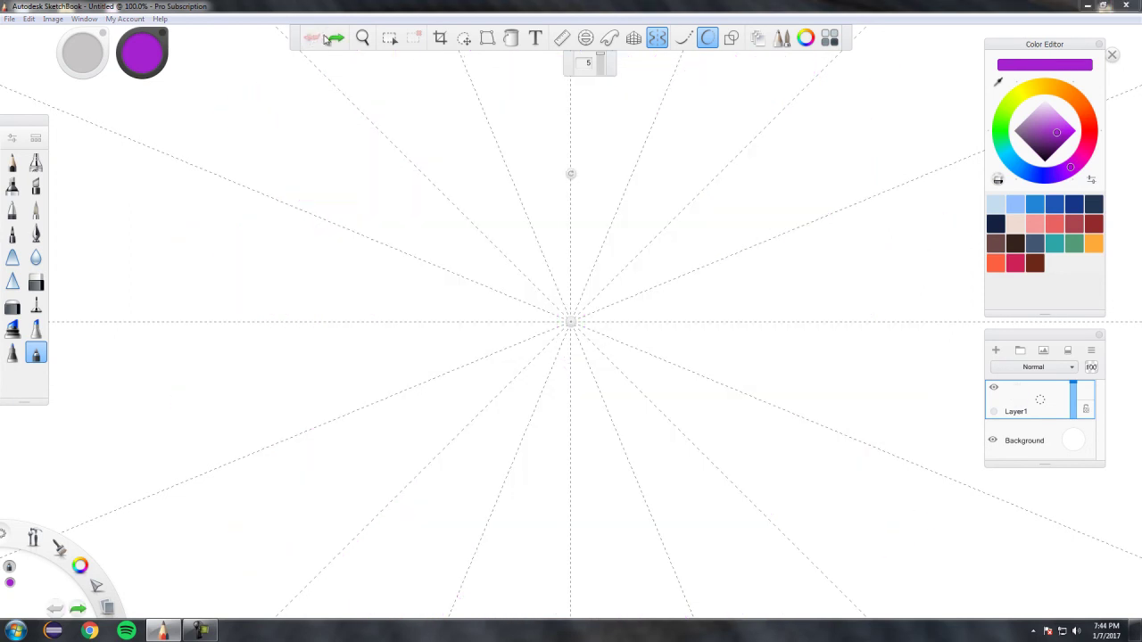
pyautogui.click(334, 37)
pyautogui.click(312, 37)
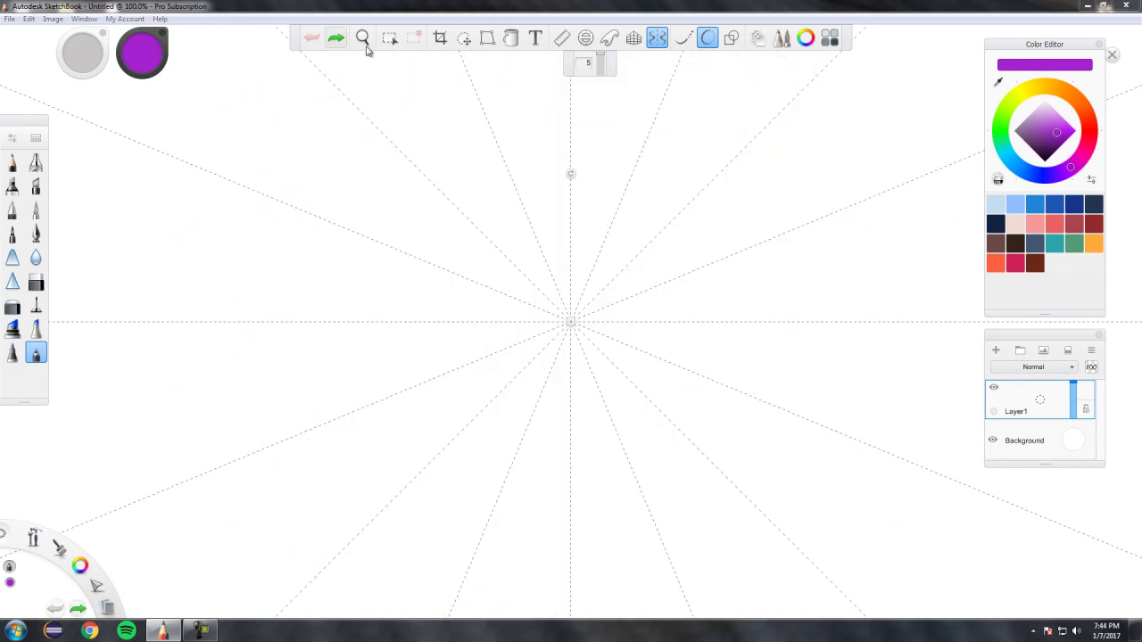
# Set the brush to dark grey, draw a symmetric petal ring, redo, then undo it
pyautogui.click(1049, 156)
pyautogui.click(1033, 150)
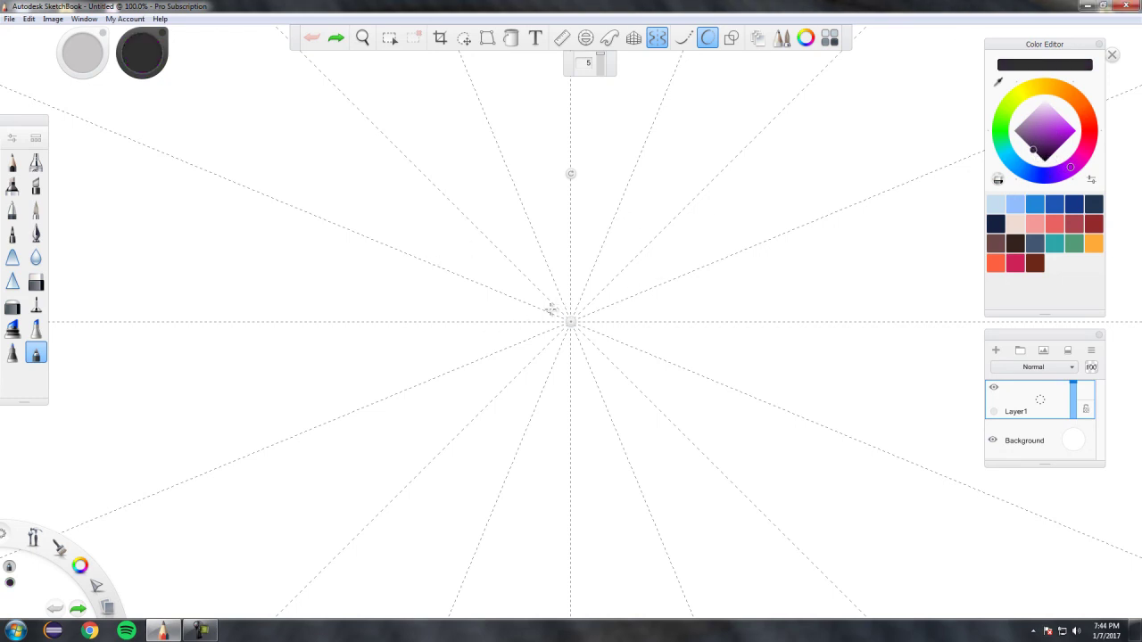
pyautogui.moveTo(568, 302)
pyautogui.mouseDown()
pyautogui.moveTo(678, 267)
pyautogui.moveTo(746, 278)
pyautogui.moveTo(780, 305)
pyautogui.moveTo(689, 298)
pyautogui.moveTo(742, 314)
pyautogui.moveTo(894, 327)
pyautogui.moveTo(900, 304)
pyautogui.moveTo(819, 268)
pyautogui.moveTo(762, 267)
pyautogui.moveTo(900, 269)
pyautogui.moveTo(958, 304)
pyautogui.moveTo(934, 334)
pyautogui.moveTo(842, 350)
pyautogui.moveTo(915, 377)
pyautogui.moveTo(942, 420)
pyautogui.moveTo(944, 481)
pyautogui.moveTo(899, 485)
pyautogui.moveTo(911, 498)
pyautogui.moveTo(898, 561)
pyautogui.moveTo(939, 542)
pyautogui.moveTo(945, 506)
pyautogui.moveTo(1103, 533)
pyautogui.mouseUp()
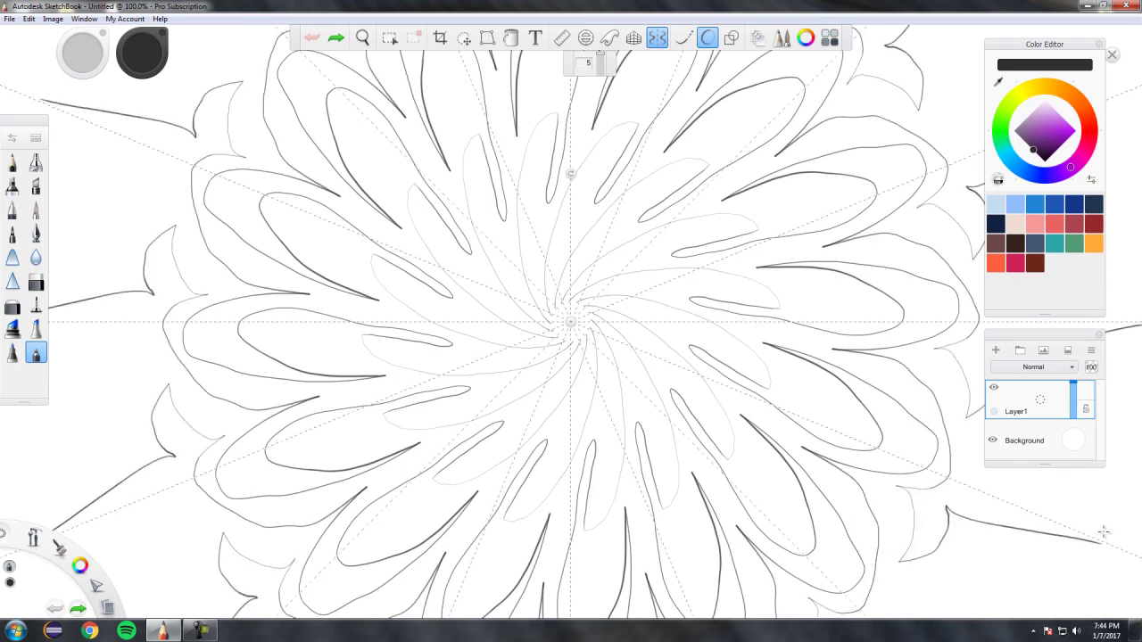
pyautogui.hotkey('ctrl', 'y')
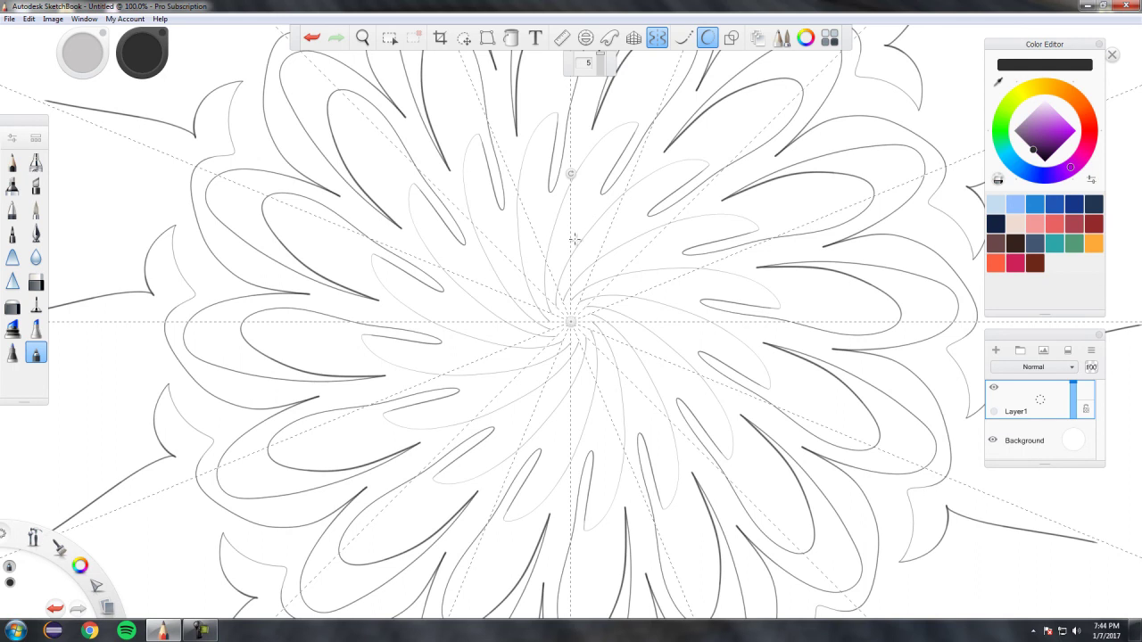
pyautogui.click(319, 40)
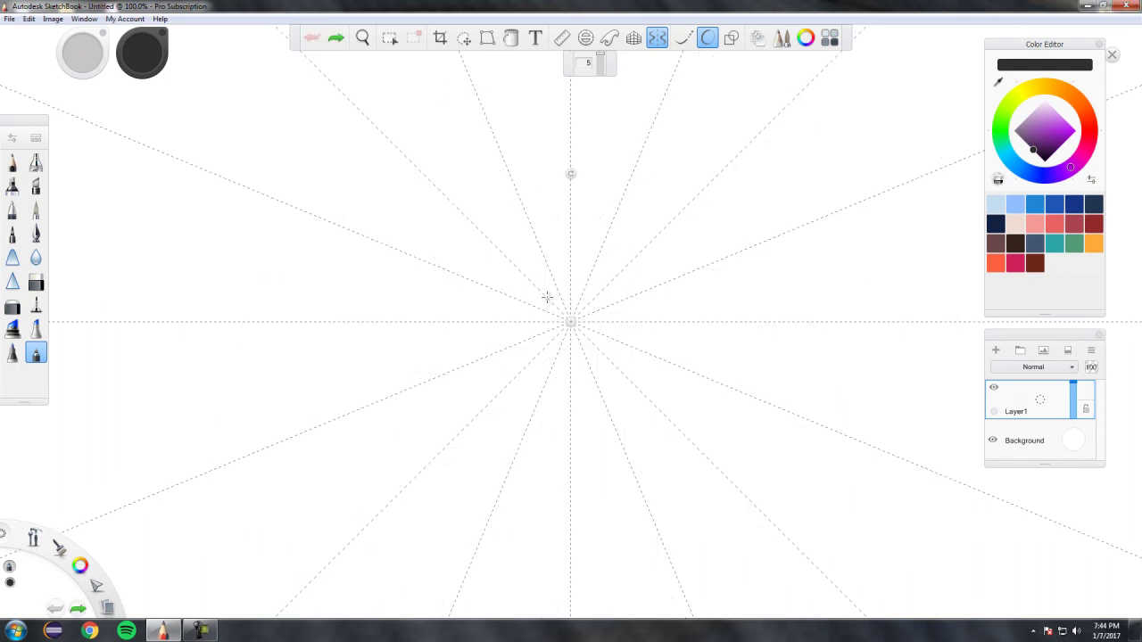
# Draw a looping petal flower with larger outer petal outlines, redo, then undo it
pyautogui.moveTo(575, 298)
pyautogui.mouseDown()
pyautogui.moveTo(594, 249)
pyautogui.moveTo(846, 124)
pyautogui.moveTo(686, 171)
pyautogui.moveTo(920, 102)
pyautogui.moveTo(844, 166)
pyautogui.moveTo(782, 196)
pyautogui.moveTo(738, 195)
pyautogui.mouseUp()
pyautogui.moveTo(918, 165)
pyautogui.mouseDown()
pyautogui.moveTo(961, 106)
pyautogui.moveTo(891, 79)
pyautogui.moveTo(788, 96)
pyautogui.mouseUp()
pyautogui.moveTo(853, 67); pyautogui.dragTo(968, 70)
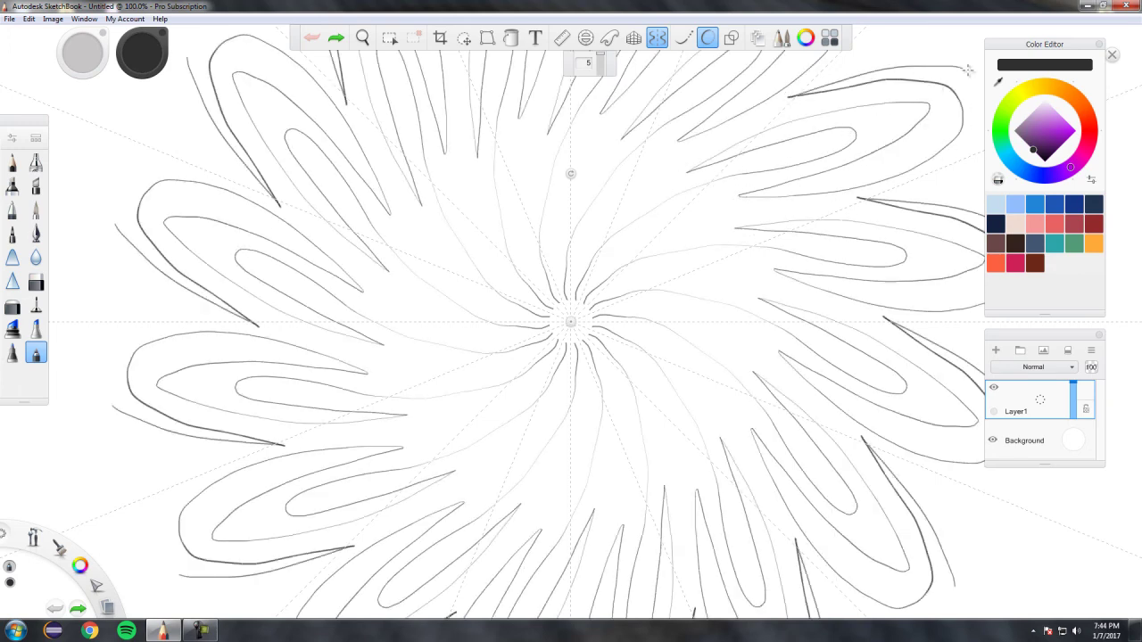
pyautogui.hotkey('ctrl', 'y')
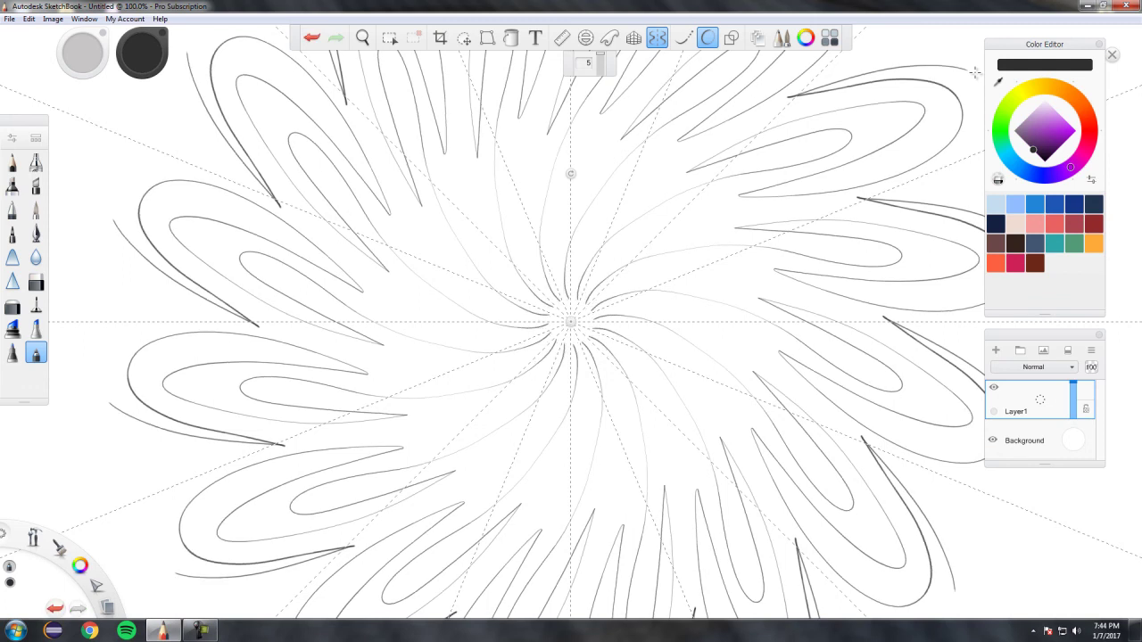
pyautogui.click(313, 40)
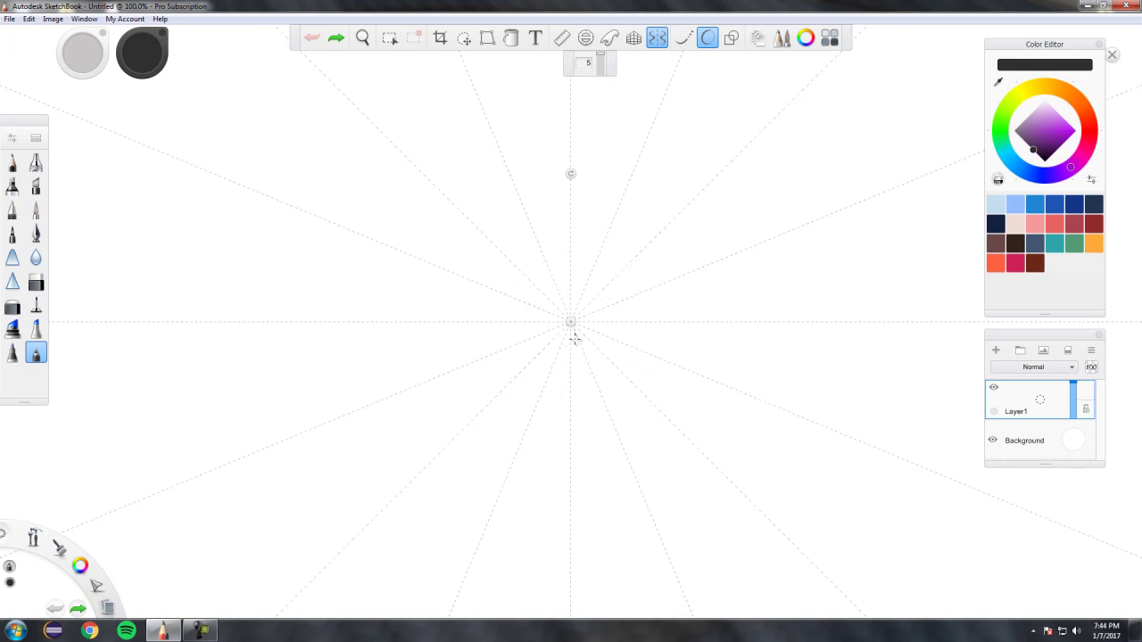
# Draw a dark grey radial swirl of dense rings and outer loops, then toggle Predictive Stroke off
pyautogui.moveTo(574, 338)
pyautogui.mouseDown()
pyautogui.moveTo(622, 308)
pyautogui.moveTo(609, 259)
pyautogui.moveTo(521, 229)
pyautogui.moveTo(423, 254)
pyautogui.moveTo(366, 310)
pyautogui.moveTo(356, 411)
pyautogui.moveTo(428, 493)
pyautogui.moveTo(497, 536)
pyautogui.moveTo(561, 546)
pyautogui.moveTo(662, 505)
pyautogui.moveTo(719, 404)
pyautogui.moveTo(696, 309)
pyautogui.moveTo(623, 262)
pyautogui.moveTo(533, 274)
pyautogui.moveTo(497, 344)
pyautogui.moveTo(576, 370)
pyautogui.moveTo(627, 327)
pyautogui.moveTo(579, 270)
pyautogui.mouseUp()
pyautogui.moveTo(435, 376)
pyautogui.mouseDown()
pyautogui.moveTo(419, 294)
pyautogui.moveTo(384, 223)
pyautogui.moveTo(235, 193)
pyautogui.moveTo(264, 476)
pyautogui.moveTo(820, 458)
pyautogui.moveTo(785, 267)
pyautogui.moveTo(535, 107)
pyautogui.moveTo(319, 361)
pyautogui.moveTo(467, 332)
pyautogui.mouseUp()
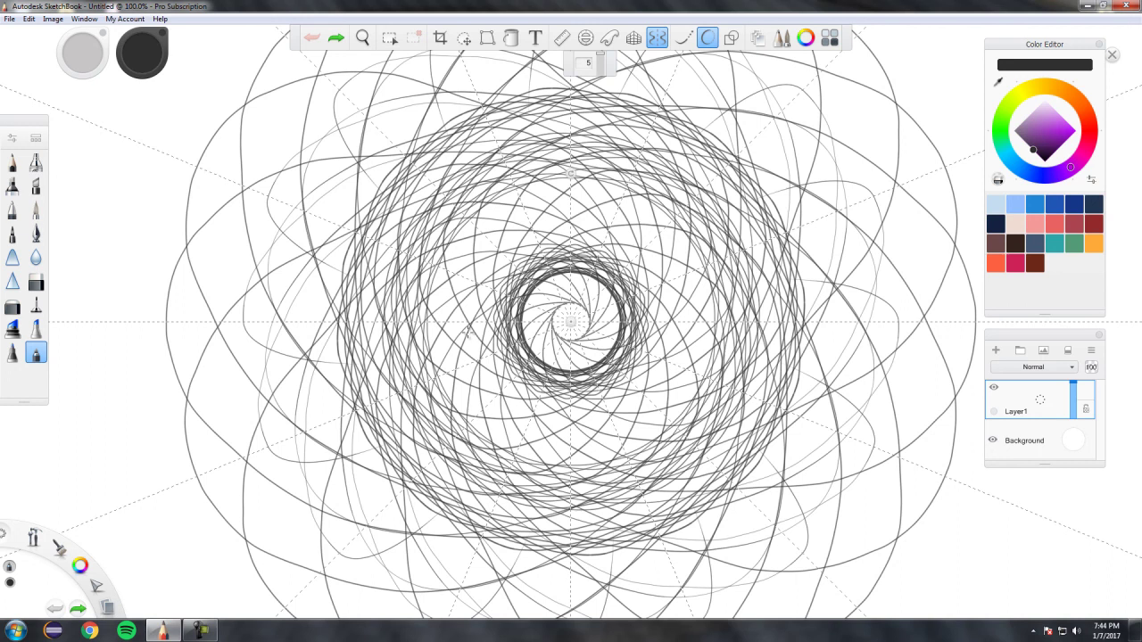
pyautogui.moveTo(467, 332); pyautogui.dragTo(468, 331)
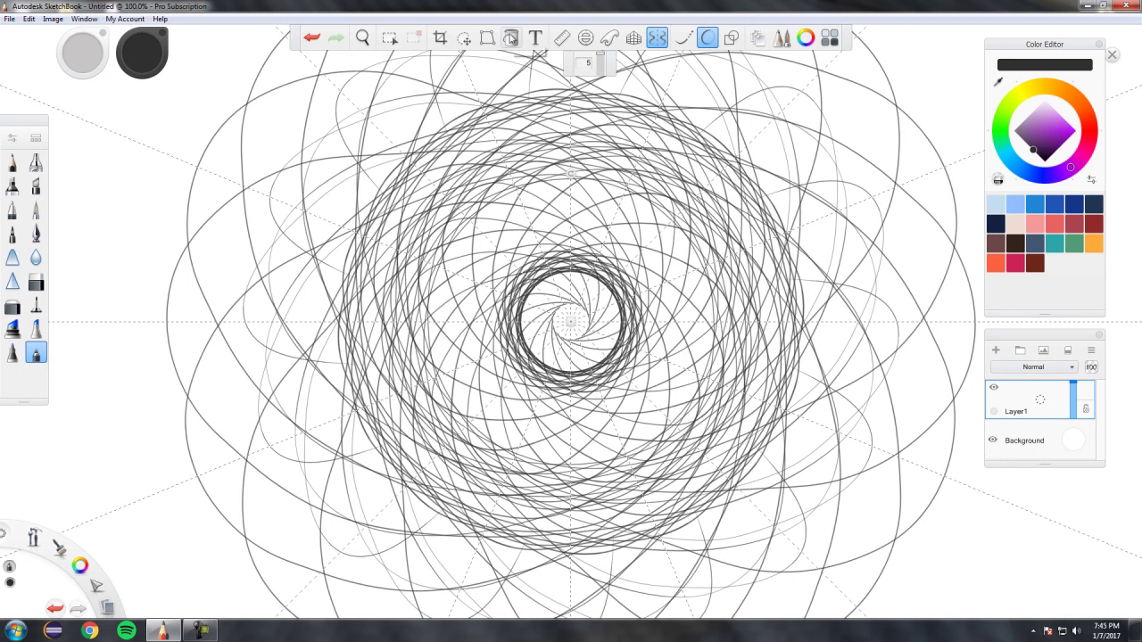
pyautogui.click(711, 41)
pyautogui.click(704, 39)
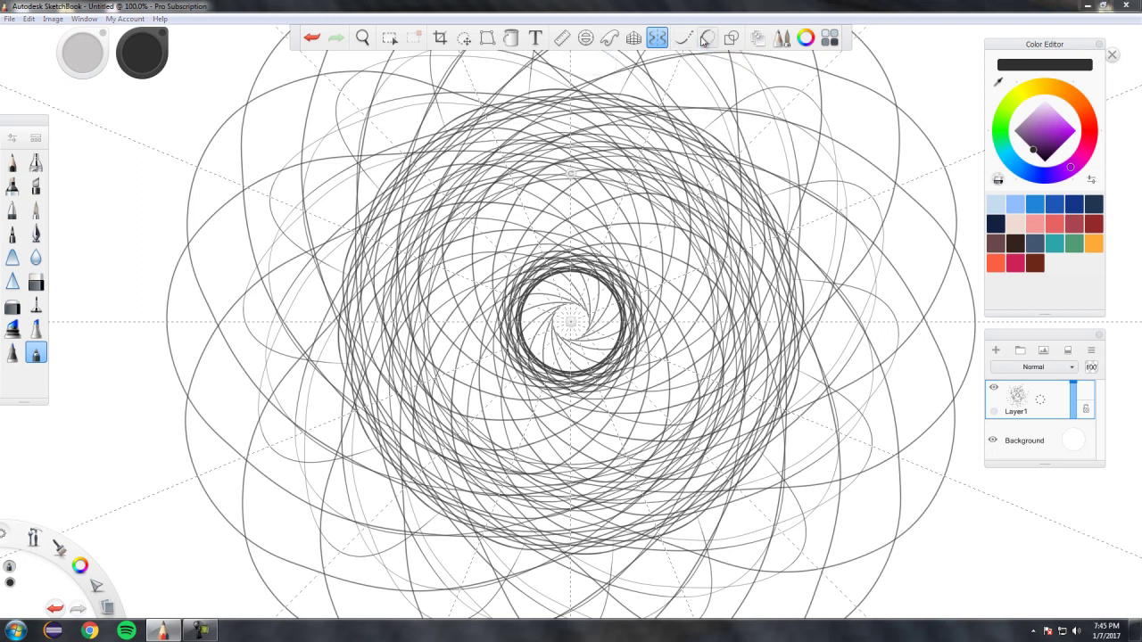